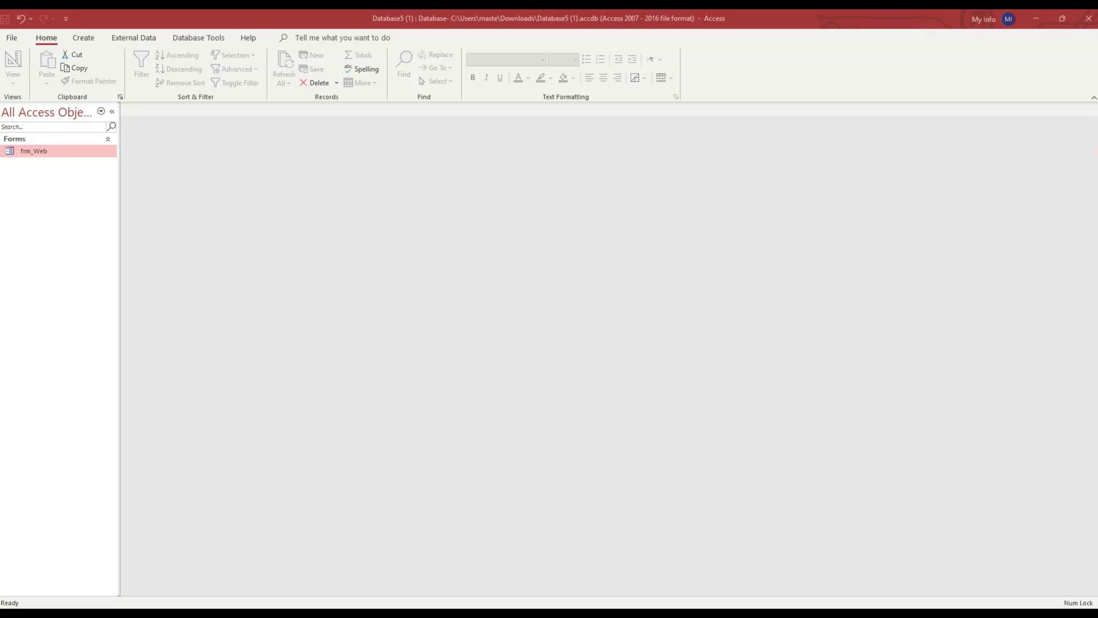
{"action": "double_click", "coordinate": [47, 152]}
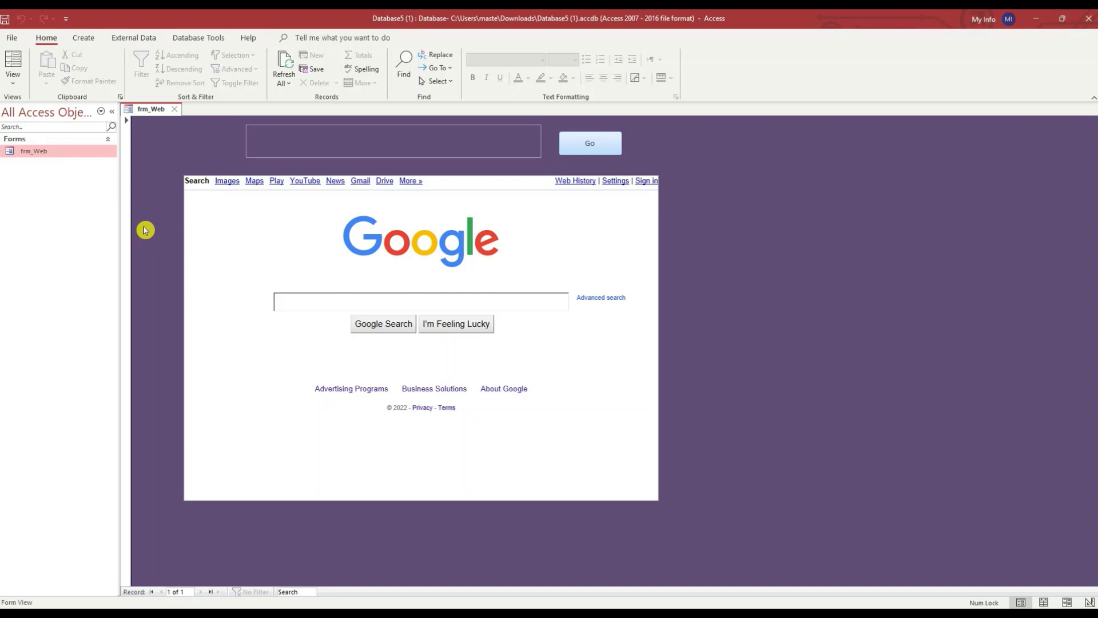
{"action": "left_click", "coordinate": [267, 136]}
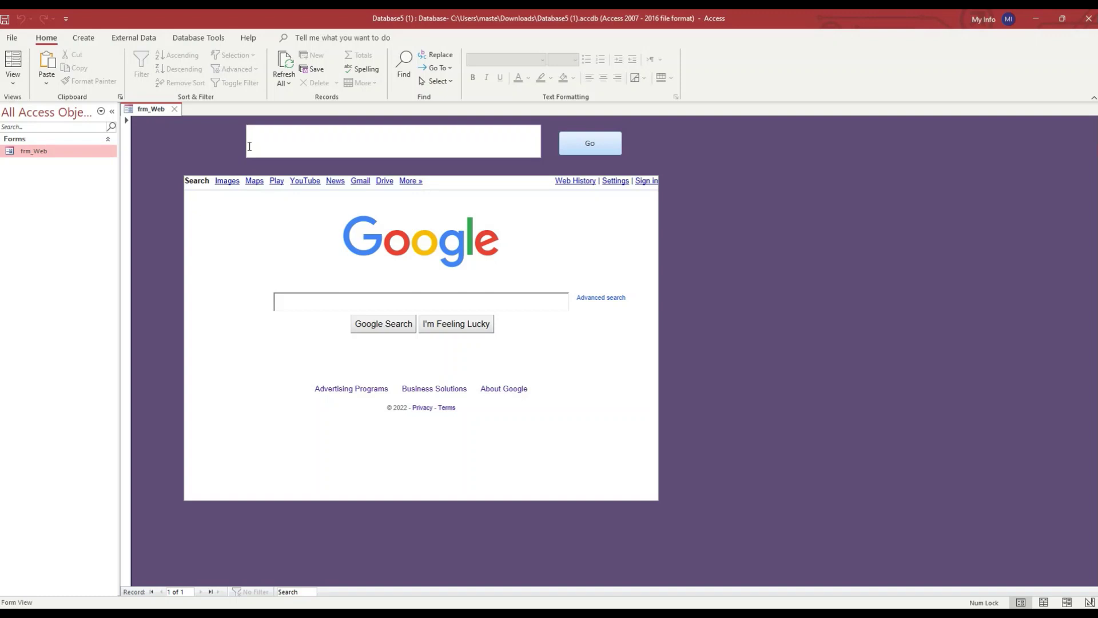
{"action": "type", "text": "www.wwe.com"}
{"action": "left_click", "coordinate": [581, 149]}
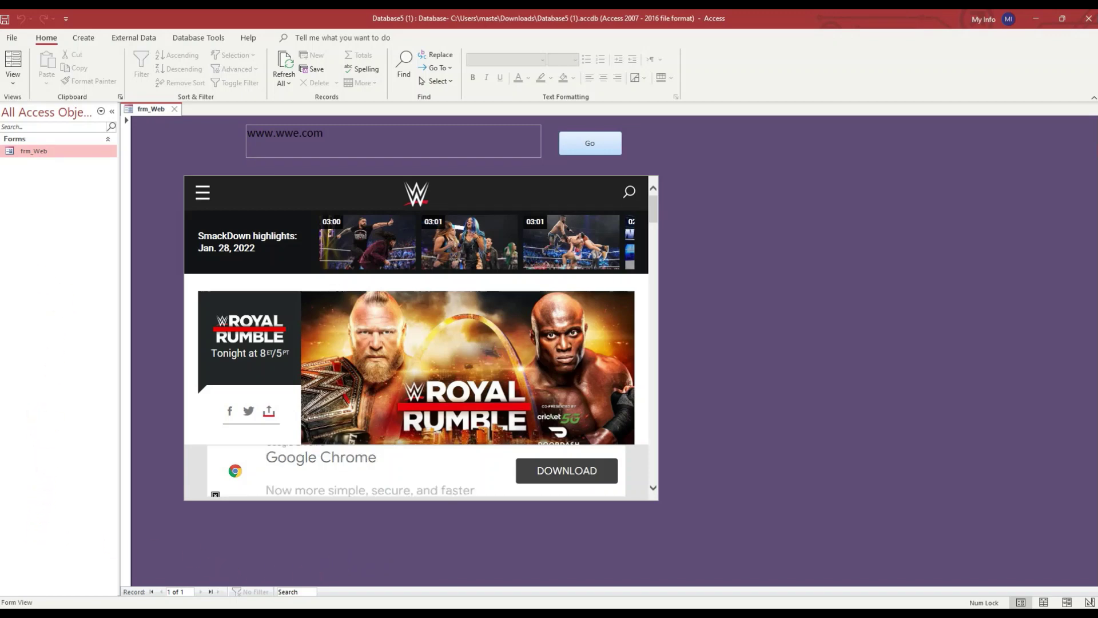
{"action": "key", "text": "ctrl+w"}
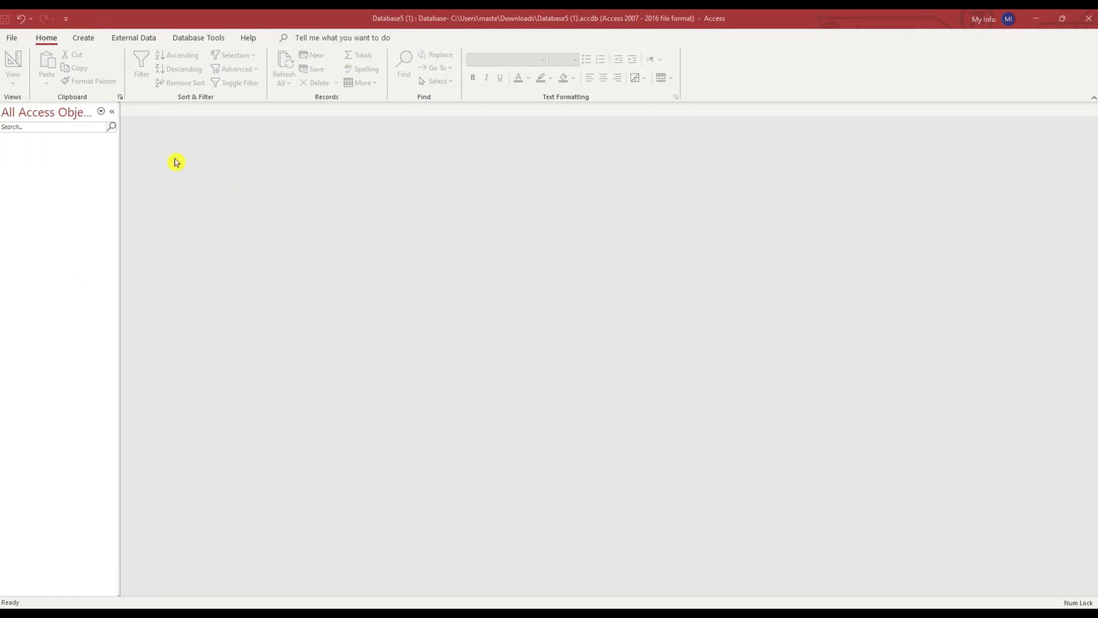
Create a blank form in Design view, enlarge its Detail section, and fill it purple.
{"action": "left_click", "coordinate": [91, 40]}
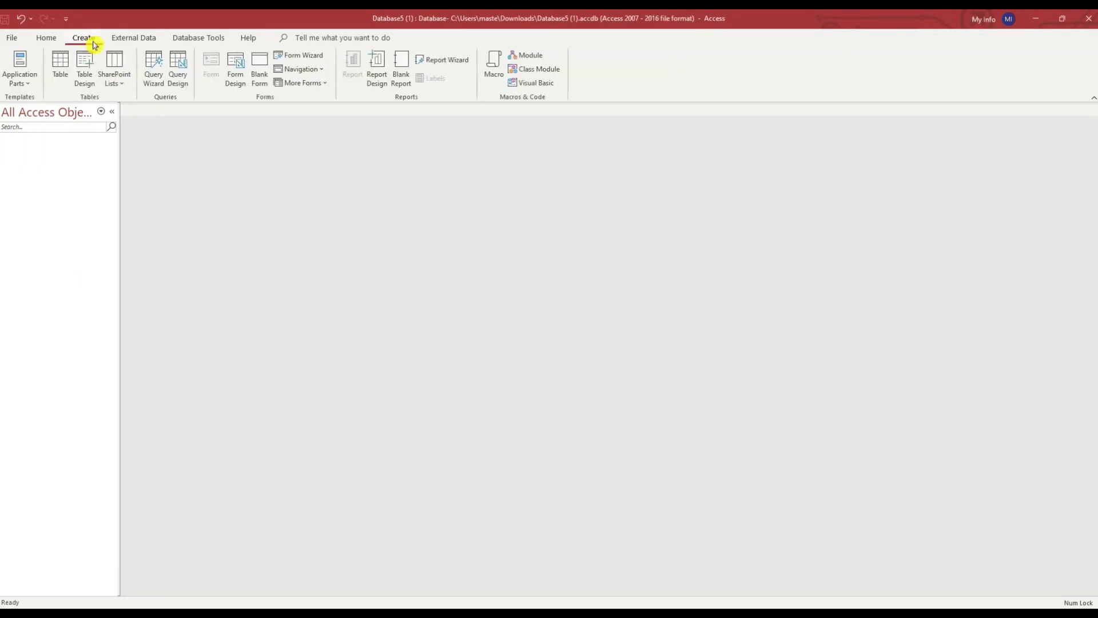
{"action": "left_click", "coordinate": [233, 75]}
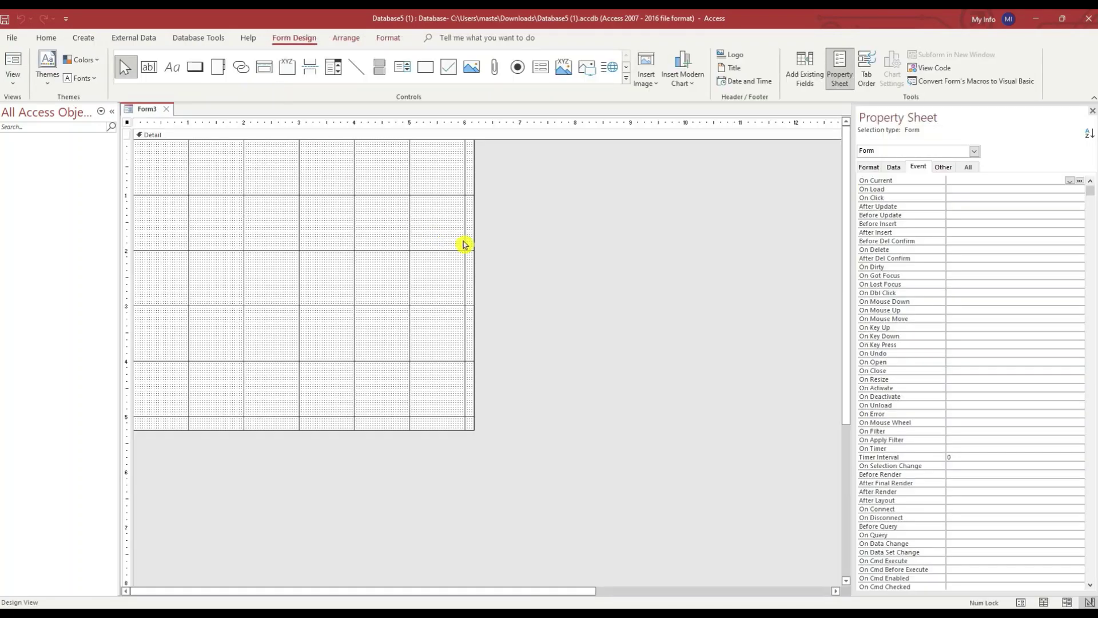
{"action": "left_click_drag", "start_coordinate": [473, 238], "coordinate": [757, 294]}
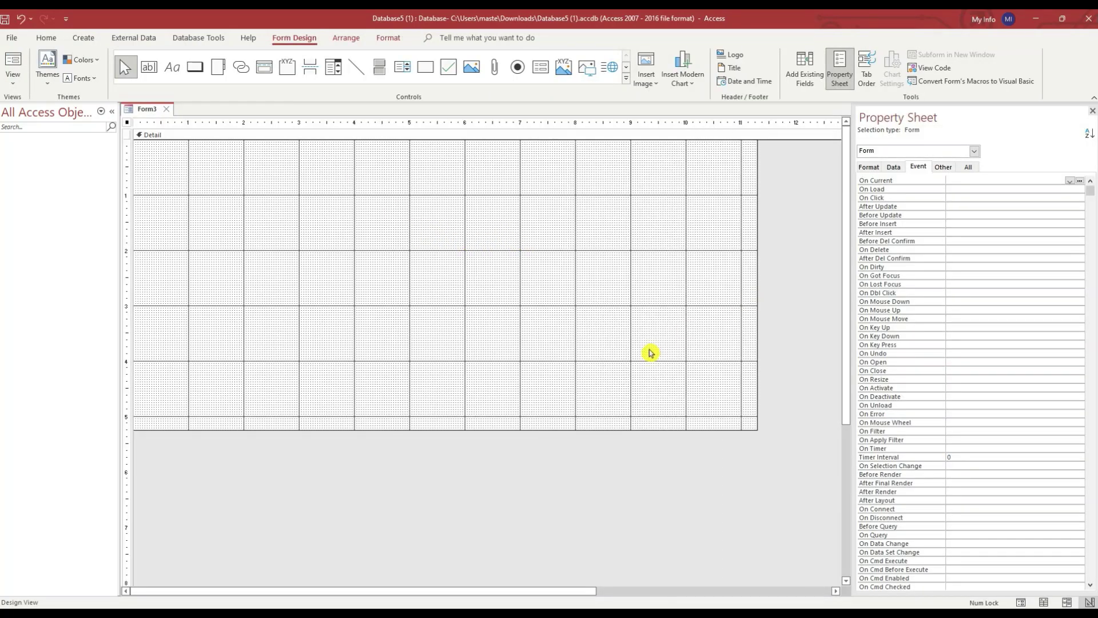
{"action": "left_click_drag", "start_coordinate": [754, 431], "coordinate": [763, 540]}
{"action": "left_click", "coordinate": [615, 223]}
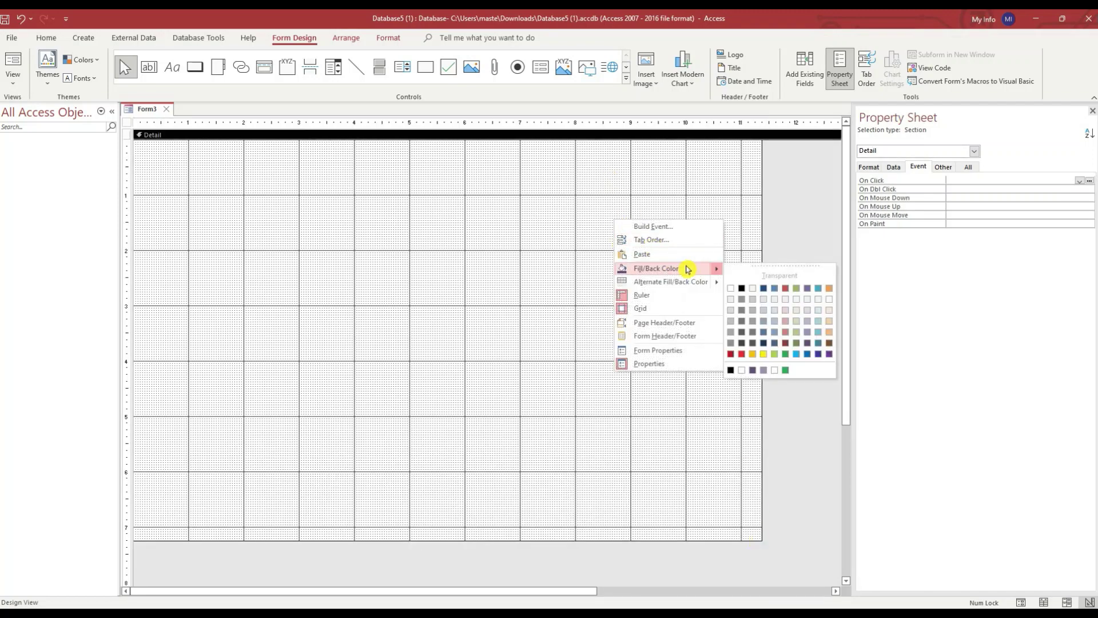
{"action": "left_click", "coordinate": [686, 269]}
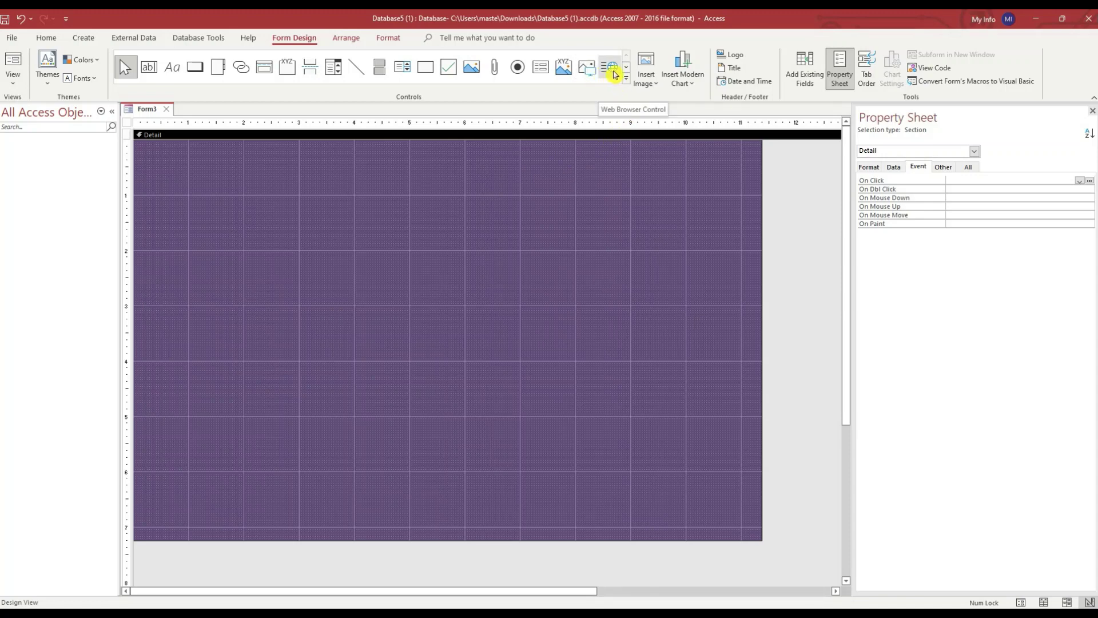
{"action": "left_click", "coordinate": [612, 70]}
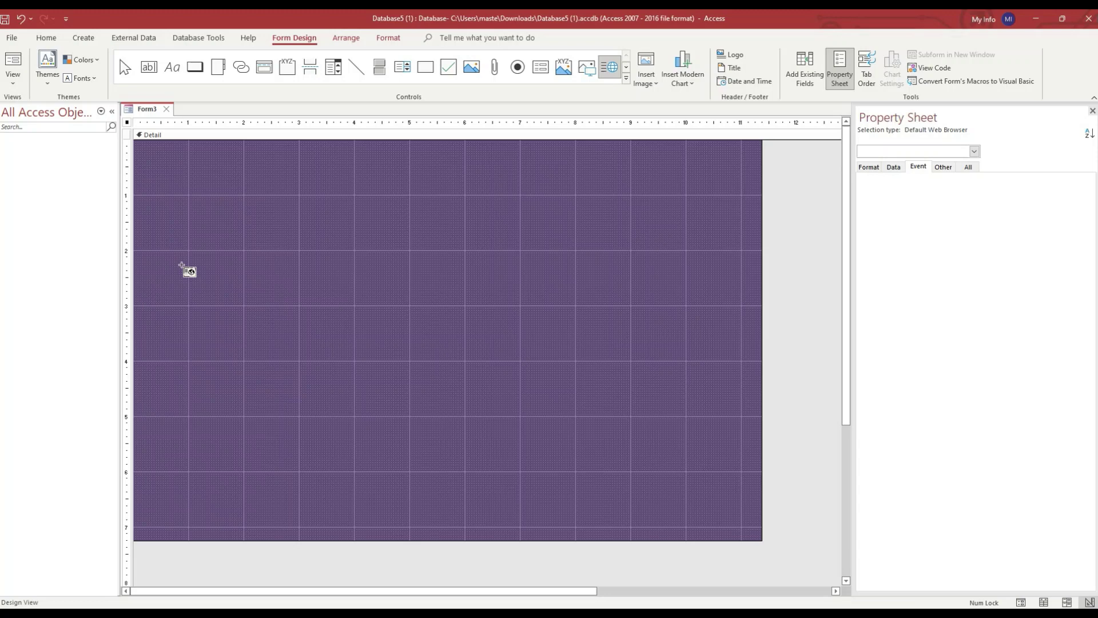
{"action": "left_click_drag", "start_coordinate": [237, 244], "coordinate": [664, 478]}
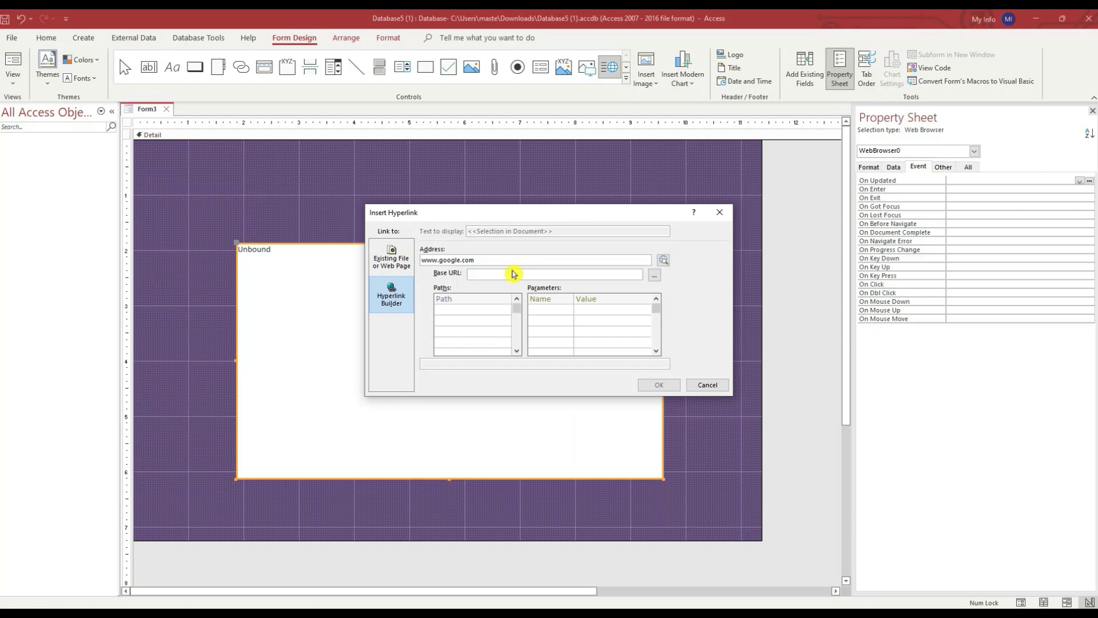
{"action": "left_click", "coordinate": [480, 273]}
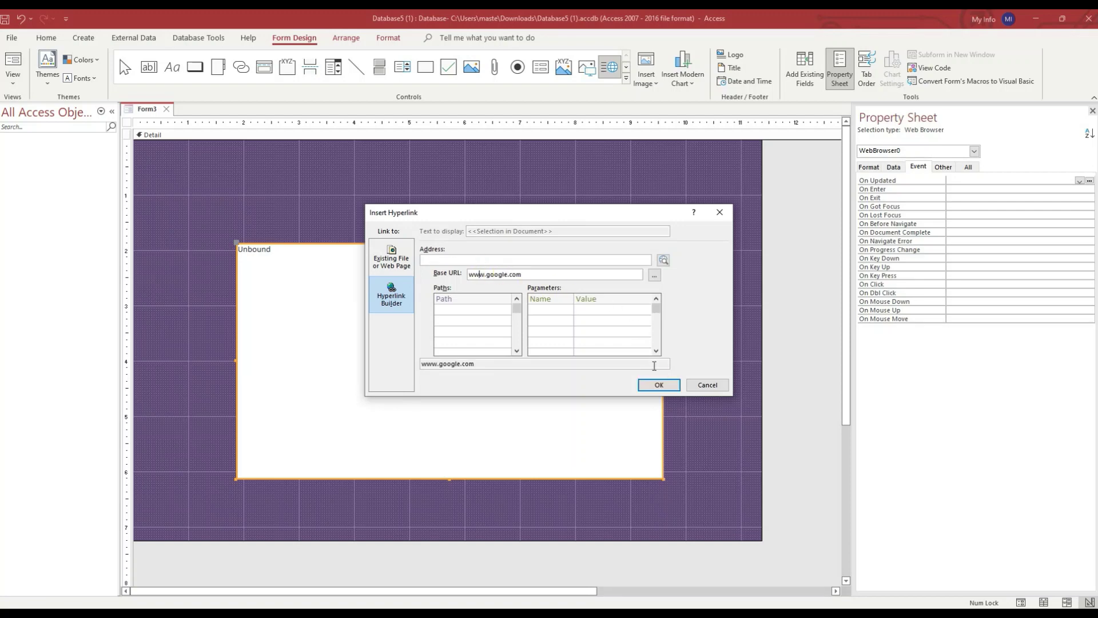
{"action": "left_click", "coordinate": [660, 381]}
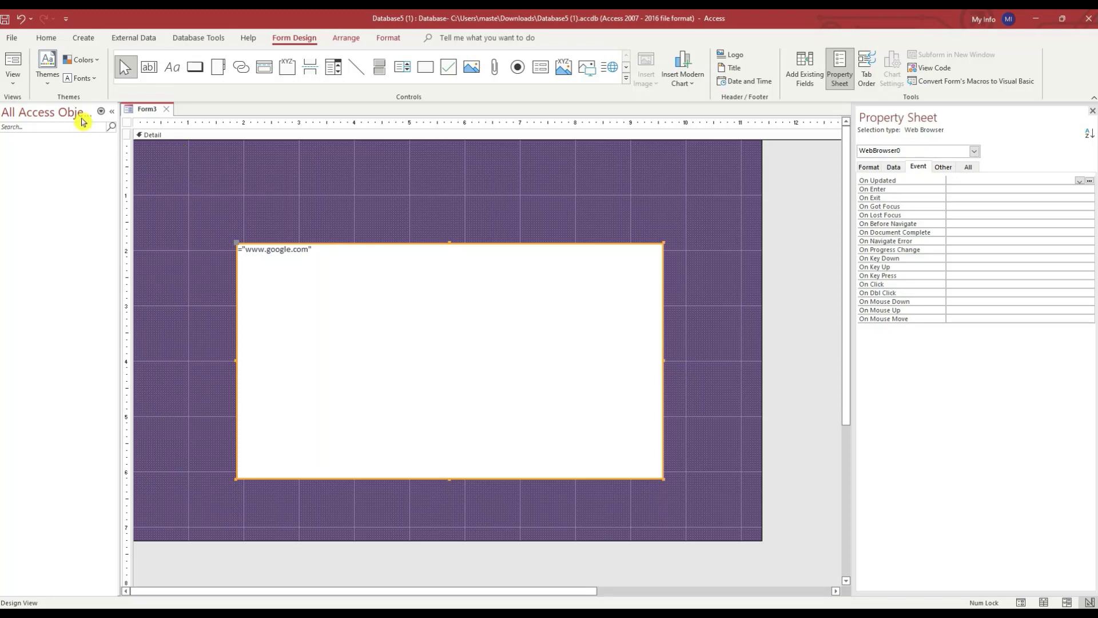
Preview the form in Form View showing Google, then return to Design View.
{"action": "left_click", "coordinate": [12, 82]}
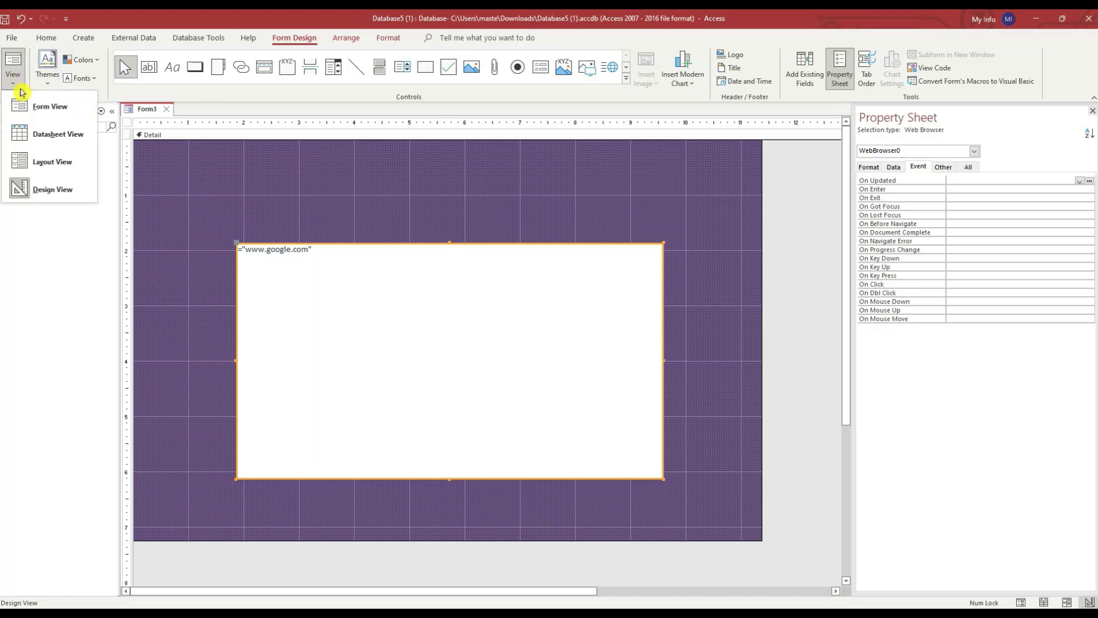
{"action": "left_click", "coordinate": [54, 112]}
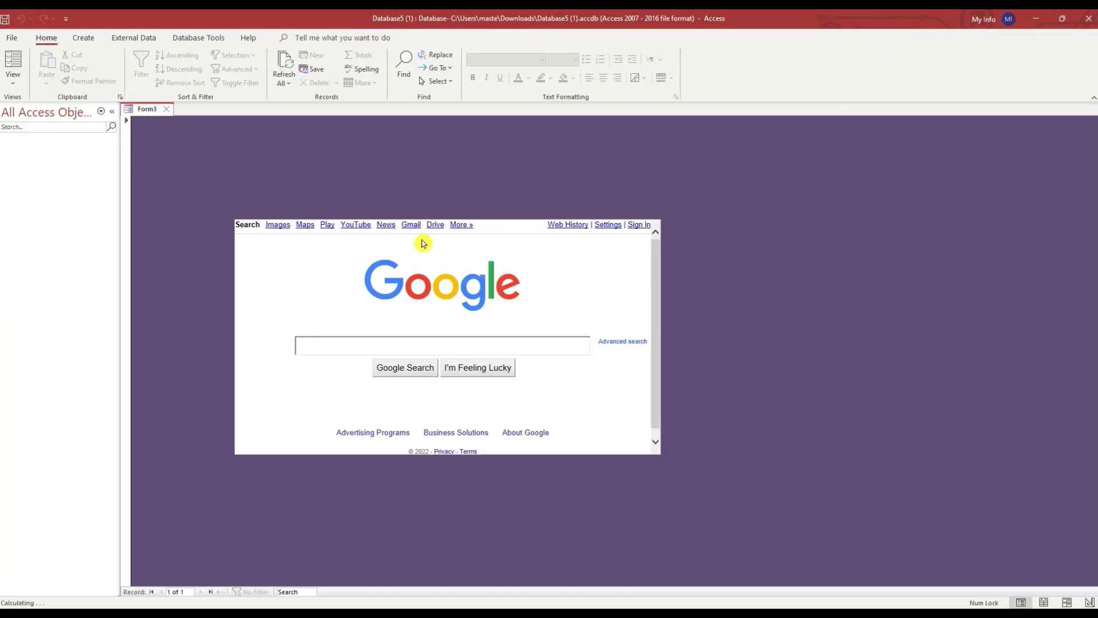
{"action": "right_click", "coordinate": [731, 240]}
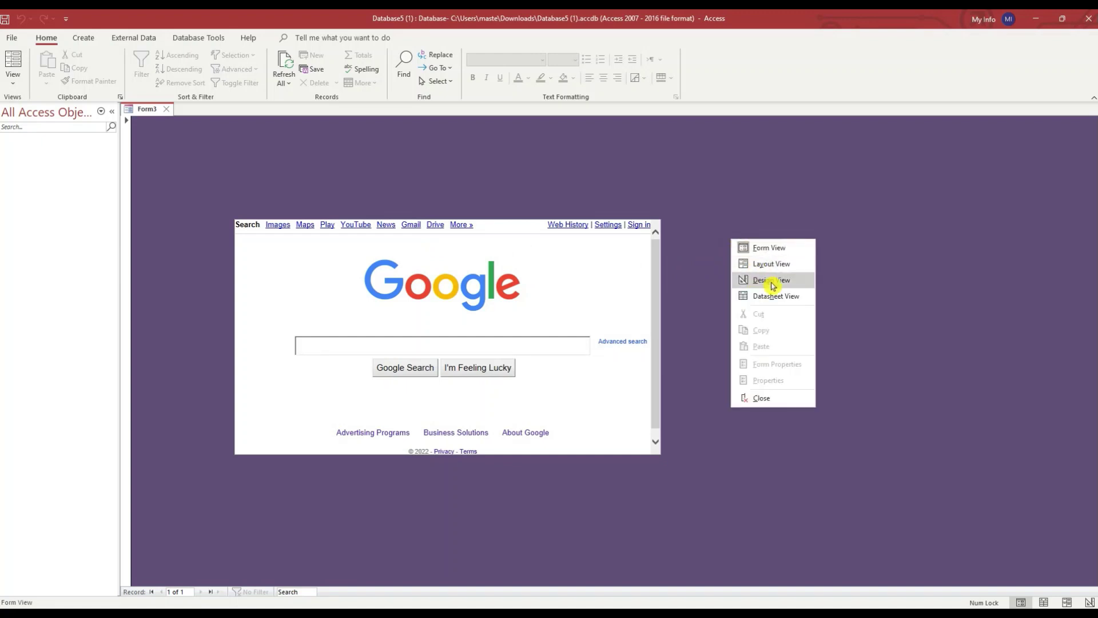
{"action": "left_click", "coordinate": [772, 283]}
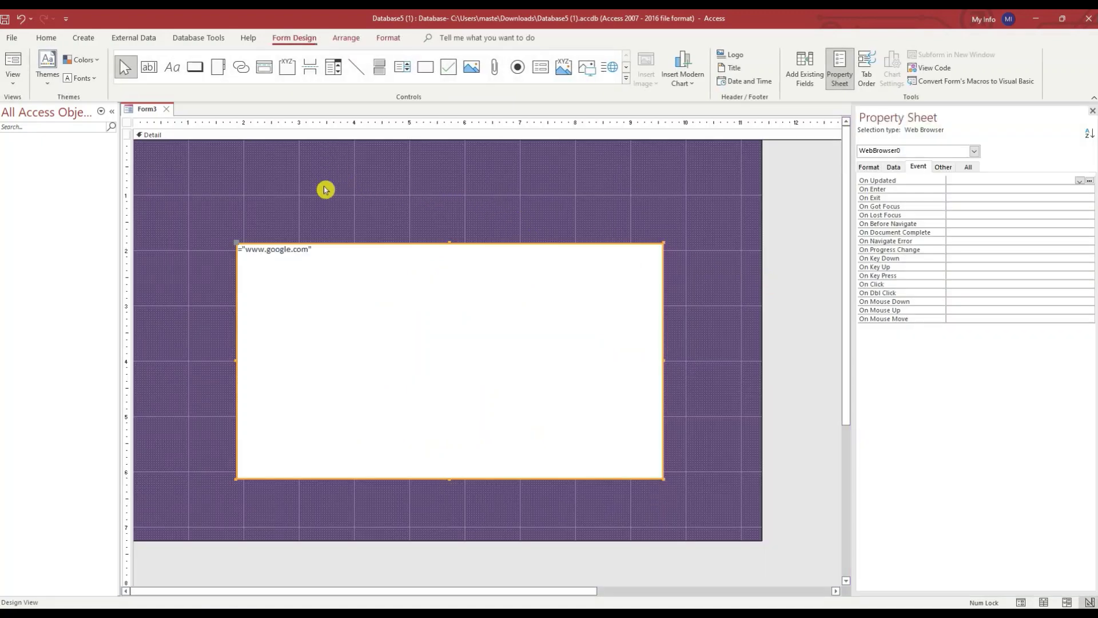
Move the browser panel up and draw a text box above it, deleting its label.
{"action": "left_click_drag", "start_coordinate": [341, 244], "coordinate": [338, 223]}
{"action": "left_click", "coordinate": [346, 204]}
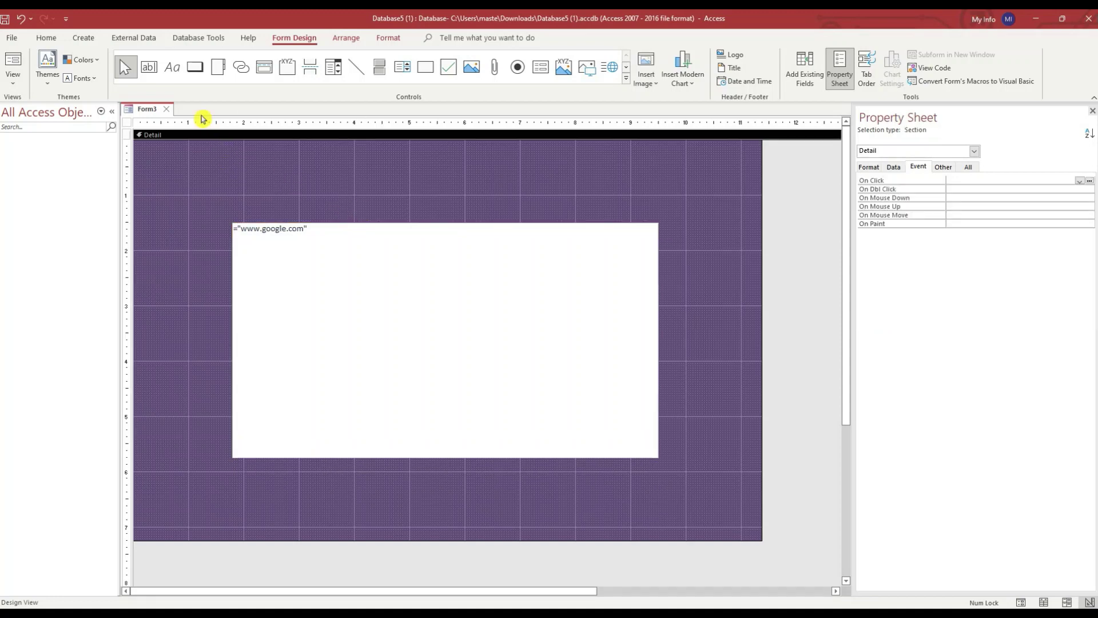
{"action": "left_click", "coordinate": [150, 67]}
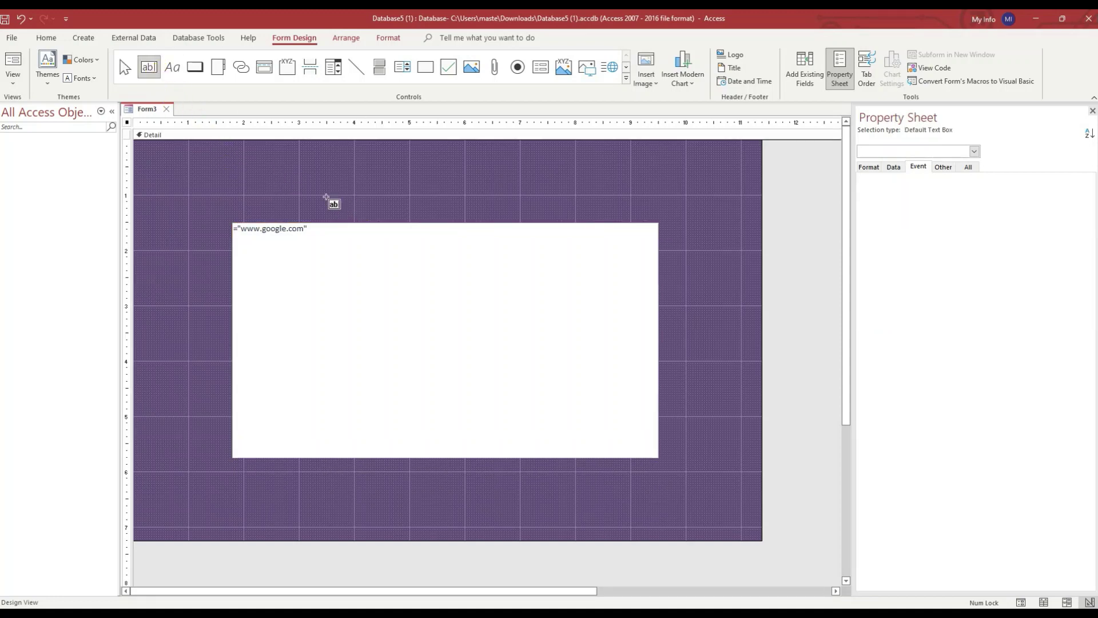
{"action": "left_click_drag", "start_coordinate": [295, 170], "coordinate": [590, 202]}
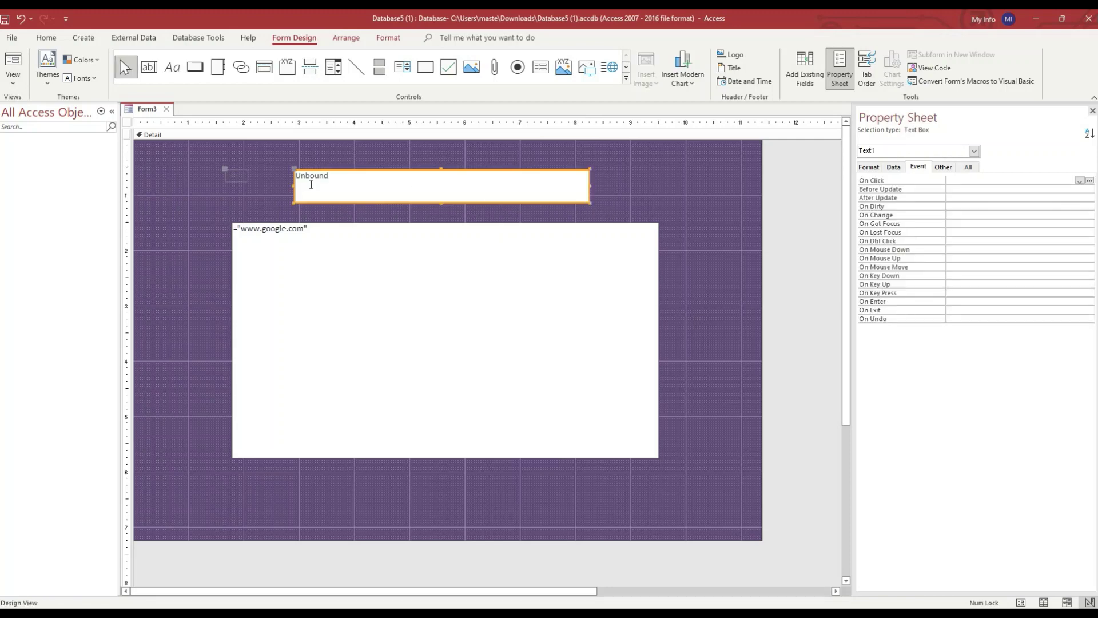
{"action": "left_click", "coordinate": [258, 197]}
{"action": "left_click", "coordinate": [238, 175]}
{"action": "key", "text": "Delete"}
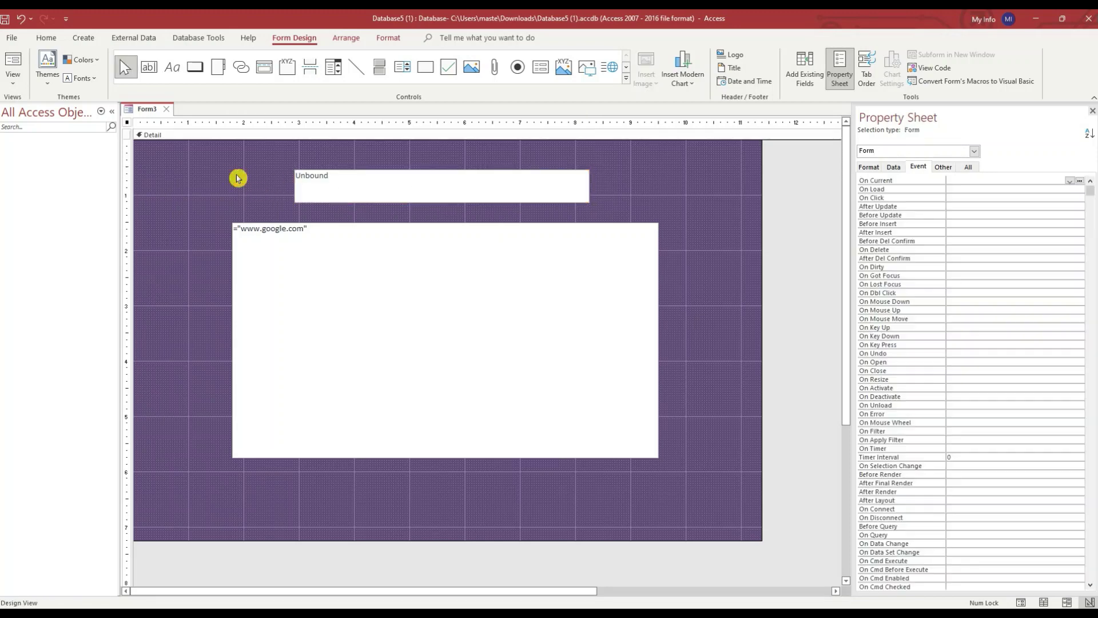
Set the text box font size to 16 and rename it txtURL.
{"action": "left_click", "coordinate": [353, 177]}
{"action": "left_click", "coordinate": [54, 38]}
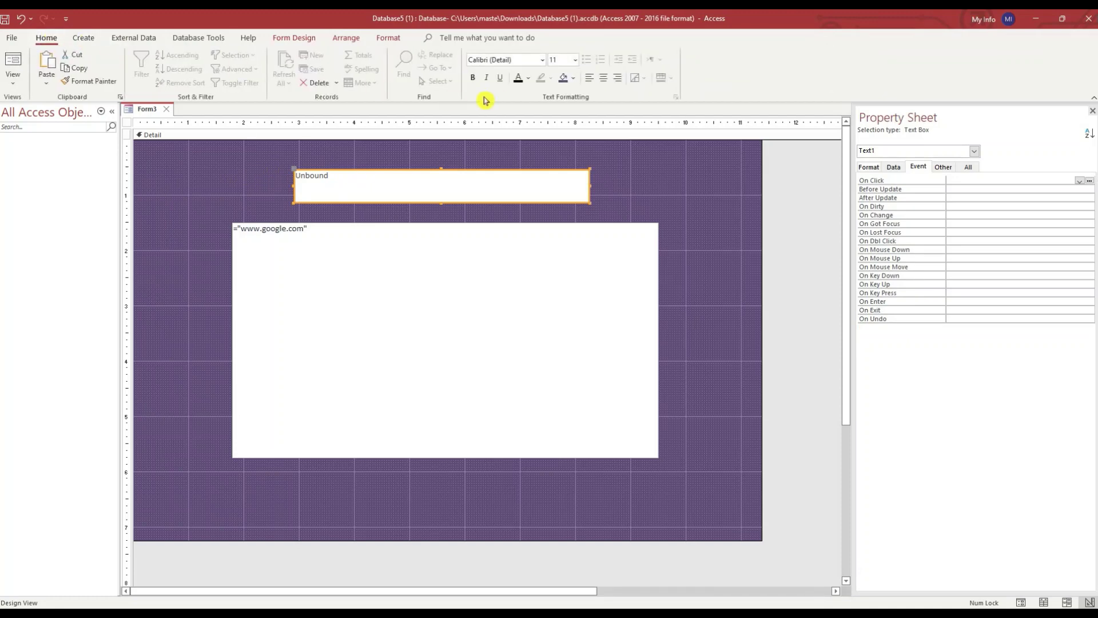
{"action": "left_click", "coordinate": [573, 60]}
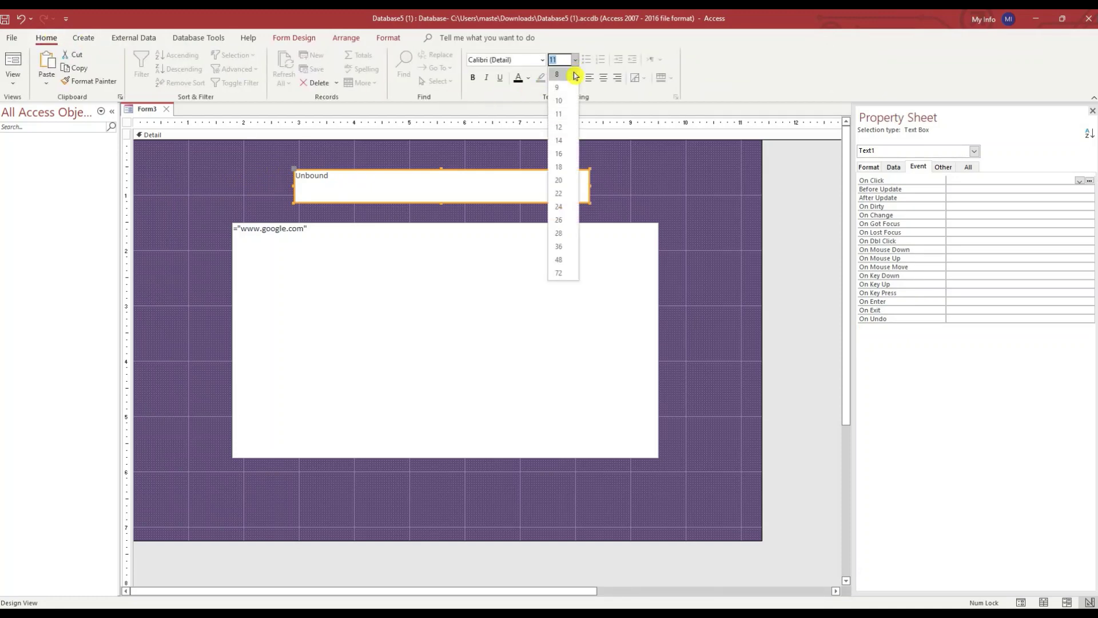
{"action": "left_click", "coordinate": [570, 156]}
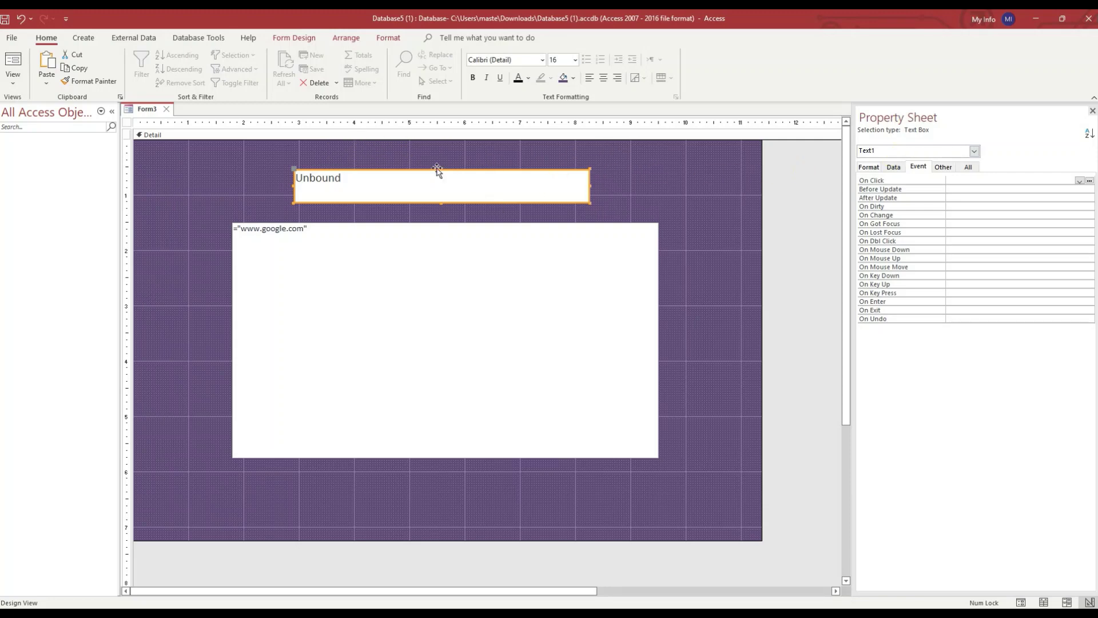
{"action": "left_click", "coordinate": [968, 166]}
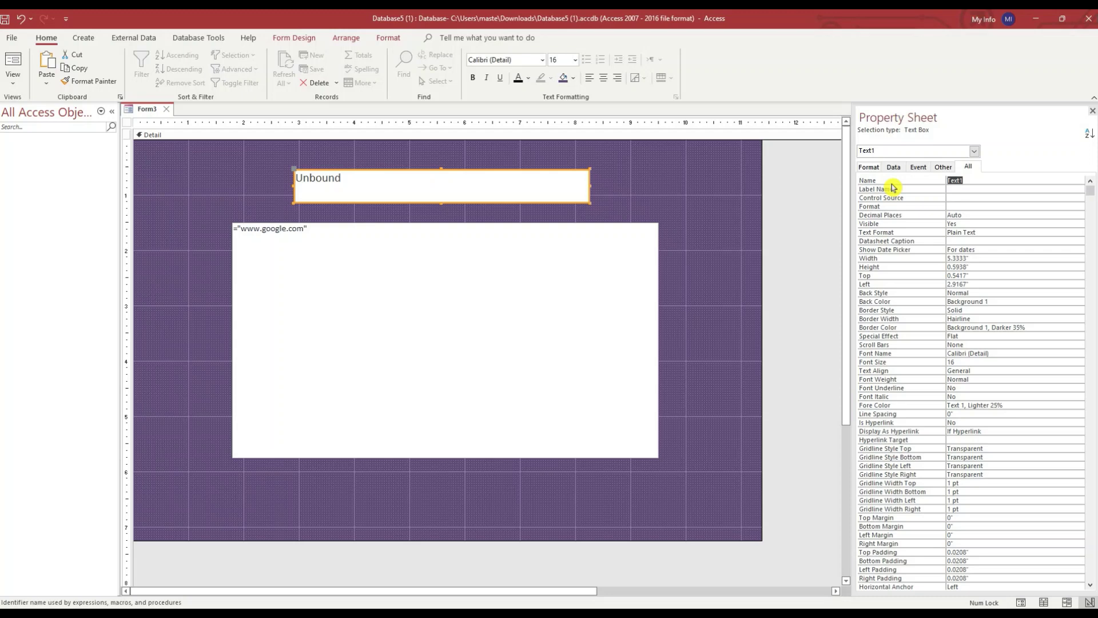
{"action": "type", "text": "txtURL"}
{"action": "left_click", "coordinate": [633, 198]}
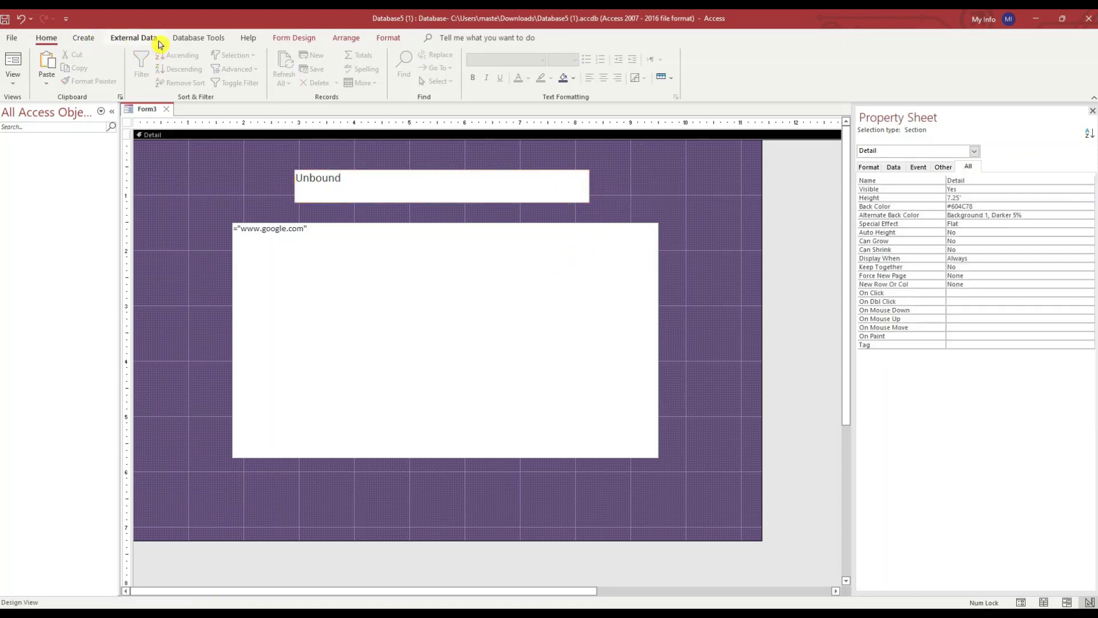
Add a command button captioned Go to the right of the text box.
{"action": "left_click", "coordinate": [294, 38]}
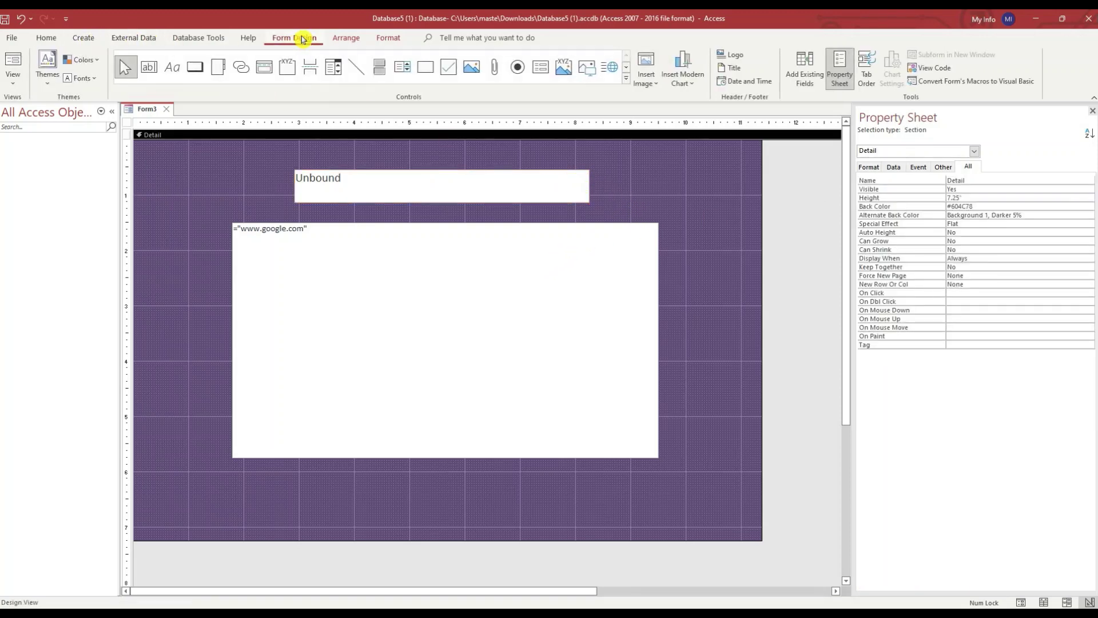
{"action": "left_click", "coordinate": [195, 68]}
{"action": "left_click_drag", "start_coordinate": [615, 173], "coordinate": [683, 204]}
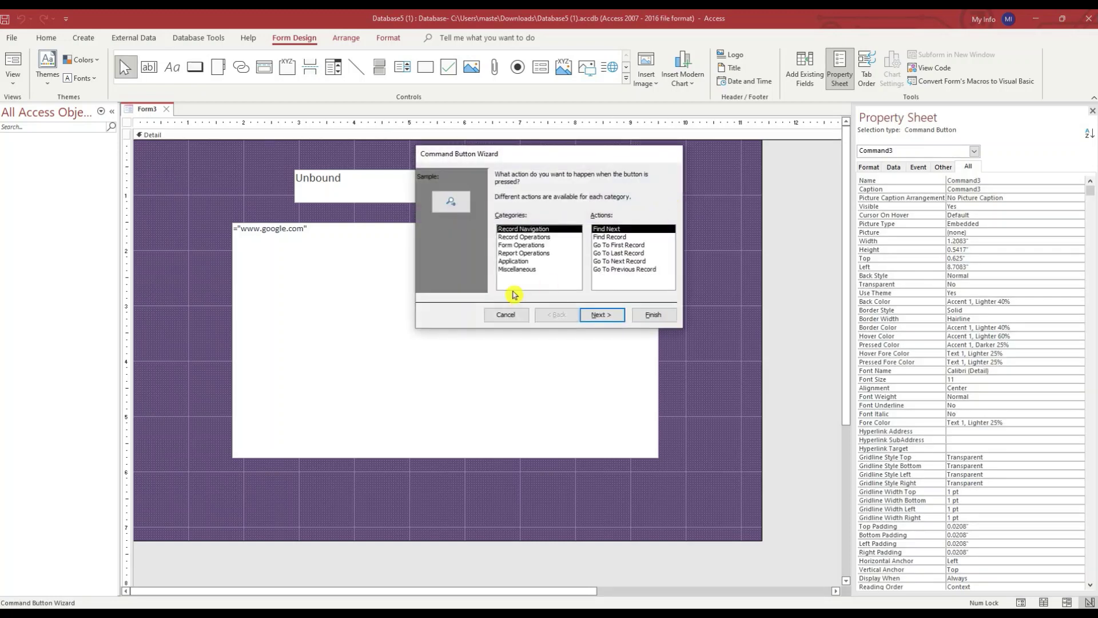
{"action": "left_click", "coordinate": [503, 315]}
{"action": "left_click", "coordinate": [660, 199]}
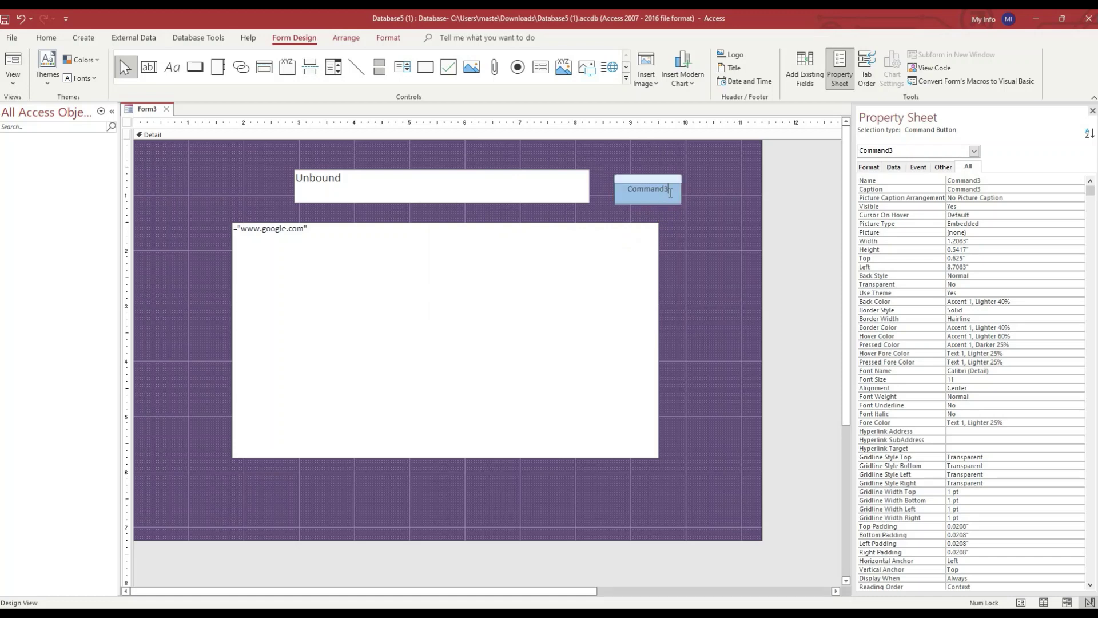
{"action": "double_click", "coordinate": [660, 194]}
{"action": "type", "text": "Go"}
{"action": "left_click", "coordinate": [709, 211]}
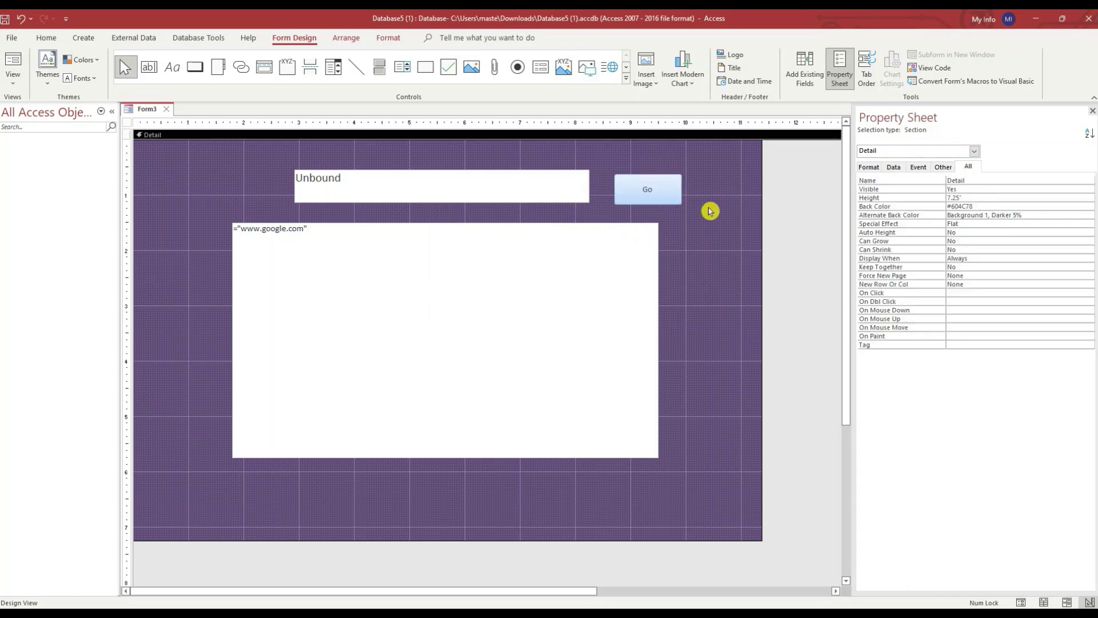
Name the button GoBtn and open the builder for its click event.
{"action": "left_click", "coordinate": [638, 186]}
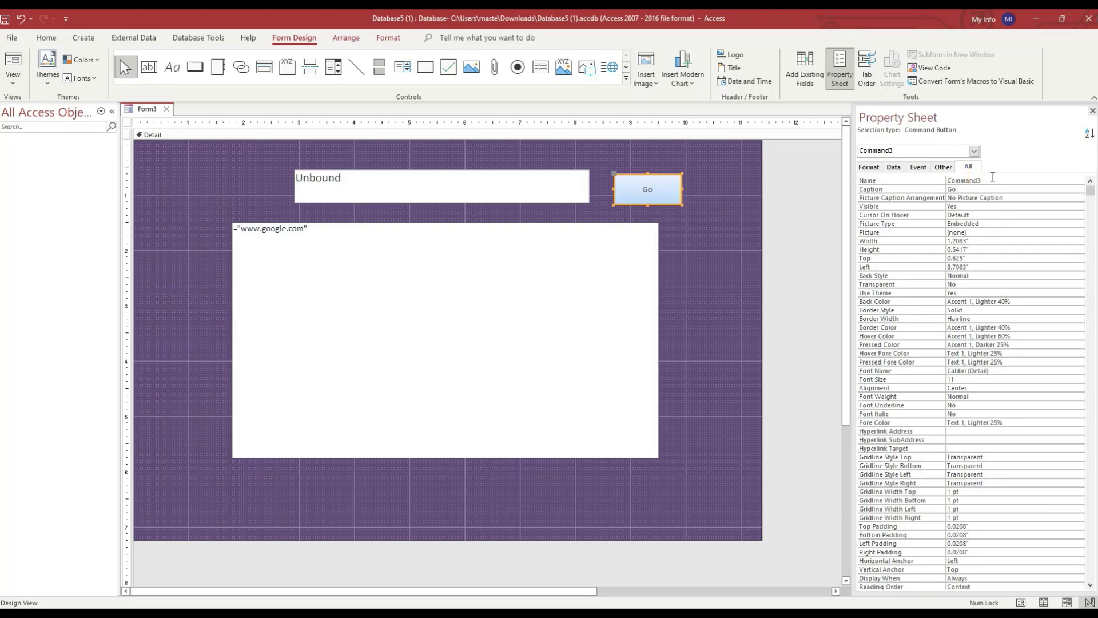
{"action": "left_click", "coordinate": [975, 181]}
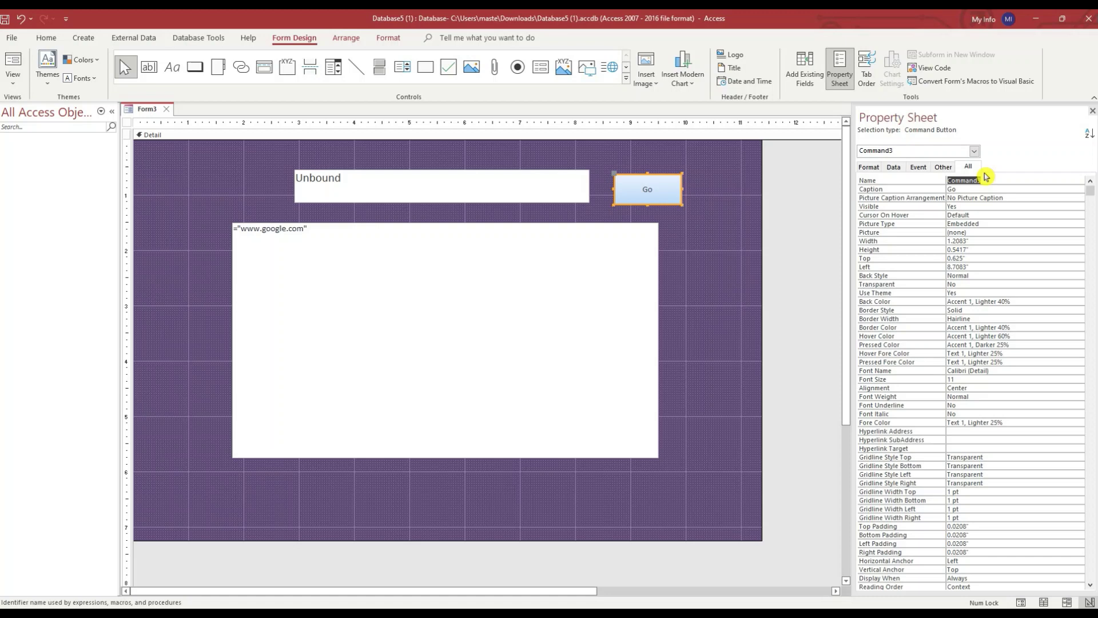
{"action": "type", "text": "GoBtn"}
{"action": "left_click", "coordinate": [918, 166]}
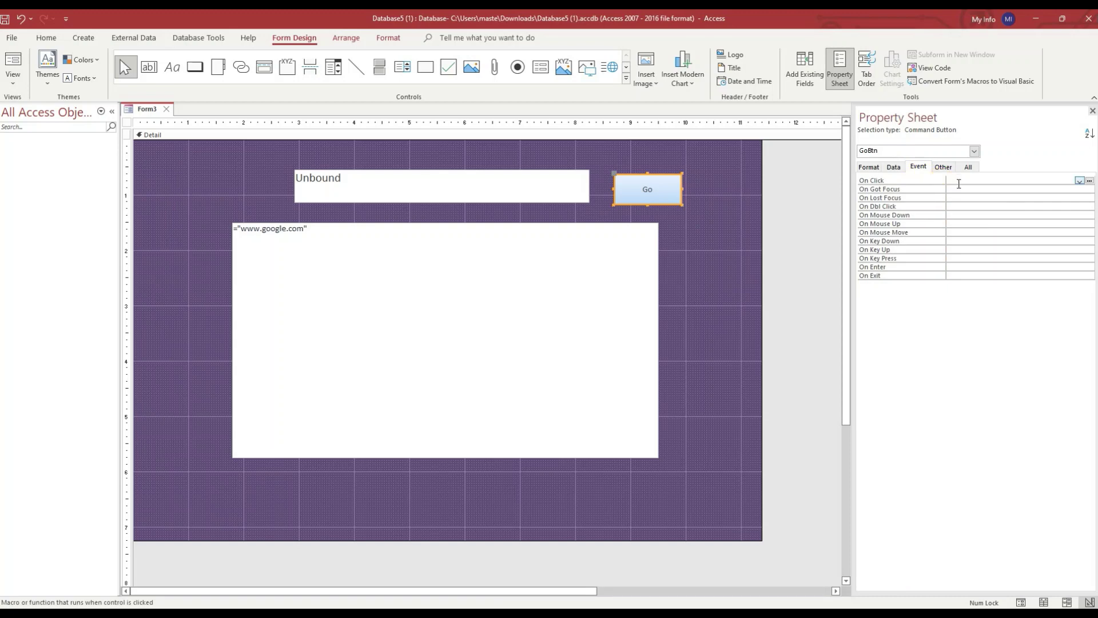
{"action": "left_click", "coordinate": [1083, 181]}
Create the GoBtn_Click procedure in Code Builder and paste the silent browser navigation code.
{"action": "left_click", "coordinate": [1090, 181]}
{"action": "left_click", "coordinate": [506, 195]}
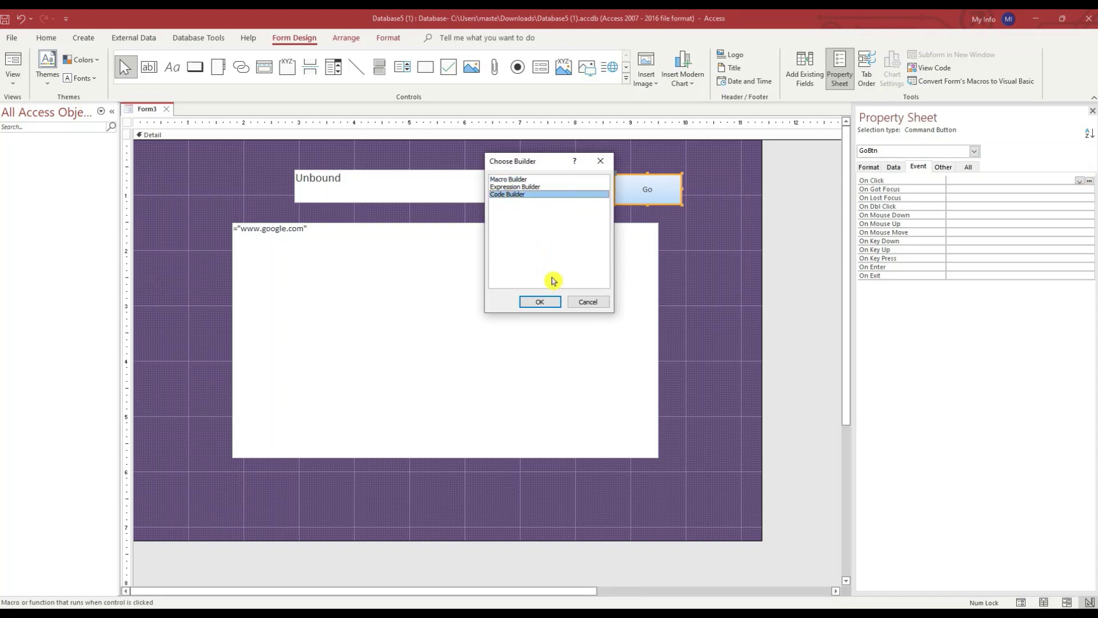
{"action": "left_click", "coordinate": [540, 301]}
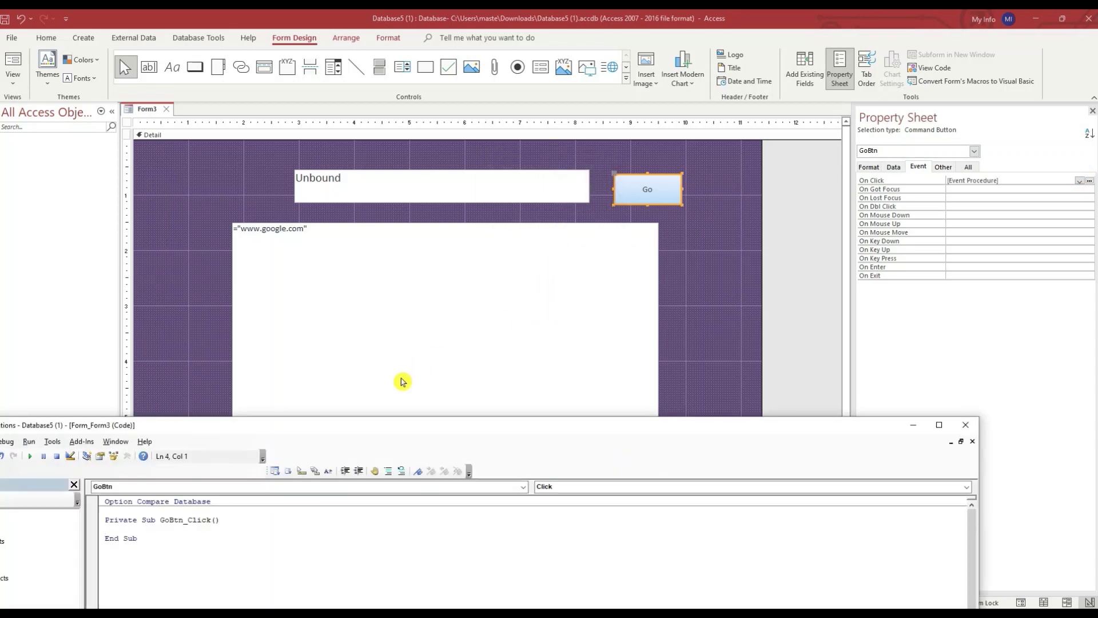
{"action": "left_click_drag", "start_coordinate": [341, 430], "coordinate": [449, 146]}
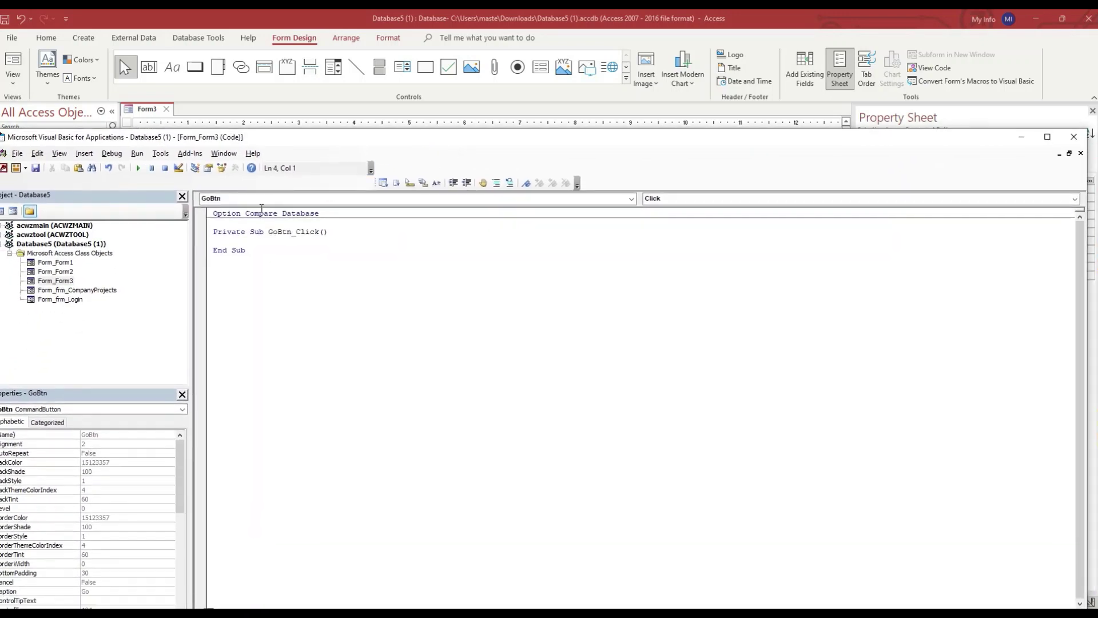
{"action": "key", "text": "Return"}
{"action": "key", "text": "Return"}
{"action": "key", "text": "Return"}
{"action": "key", "text": "Return"}
{"action": "key", "text": "Return"}
{"action": "key", "text": "Return"}
{"action": "key", "text": "Return"}
{"action": "key", "text": "Return"}
{"action": "left_click", "coordinate": [229, 251]}
{"action": "type", "text": "Set browser = Me.WebBrowser1.Object  browser.Silent = True browser.Navigate txtURL"}
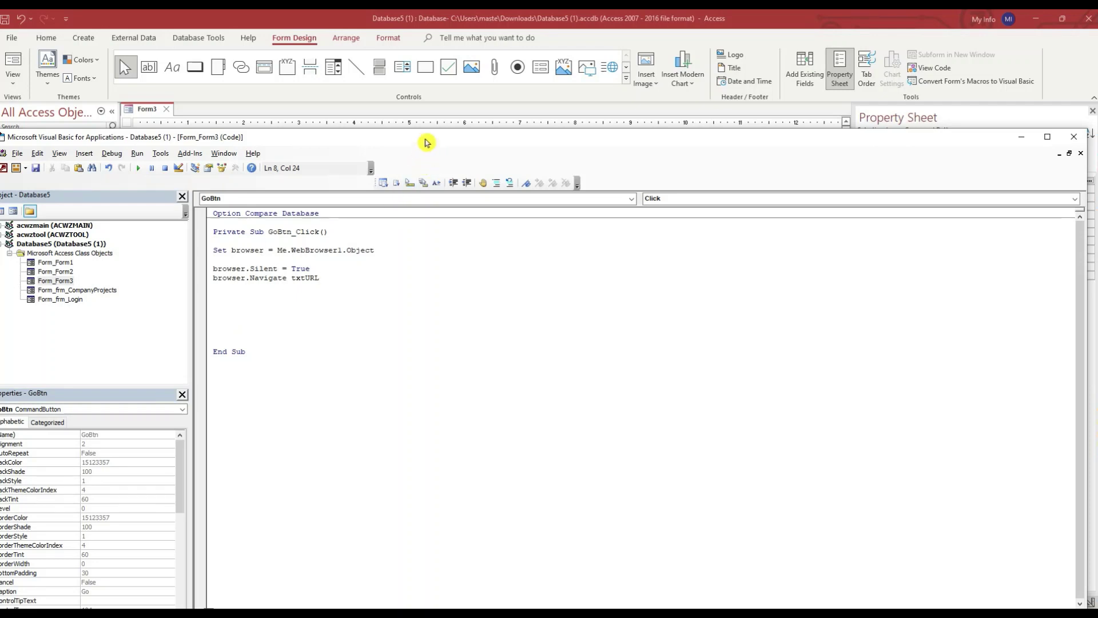
Correct the control reference to WebBrowser0 after checking its name, then close the VBA editor.
{"action": "left_click_drag", "start_coordinate": [426, 143], "coordinate": [140, 378]}
{"action": "left_click", "coordinate": [474, 273]}
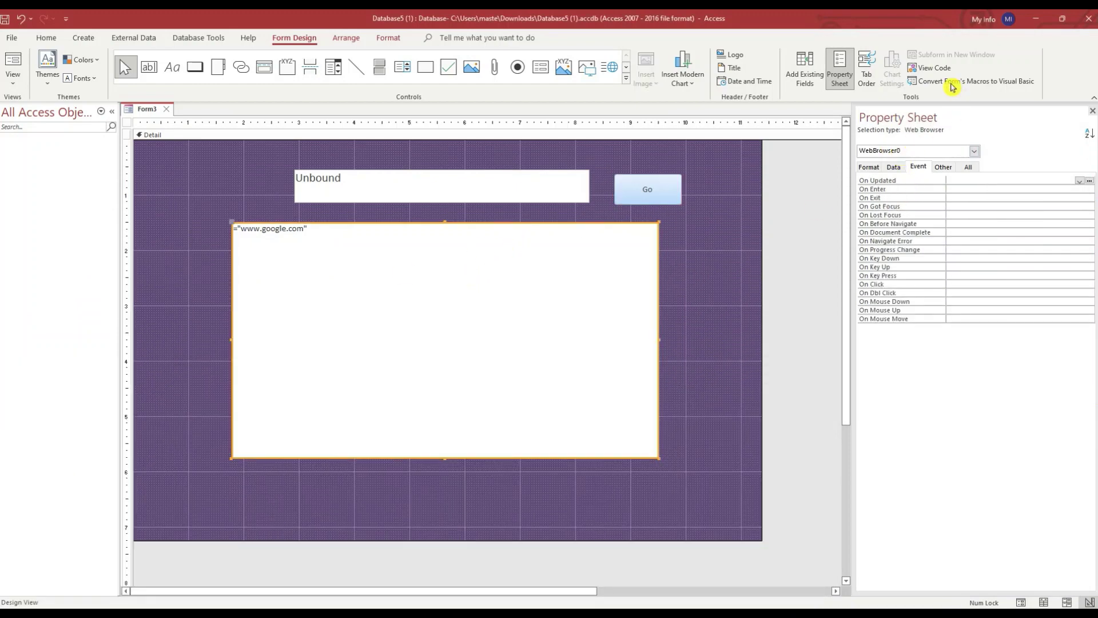
{"action": "left_click", "coordinate": [926, 67]}
{"action": "left_click_drag", "start_coordinate": [375, 360], "coordinate": [635, 194]}
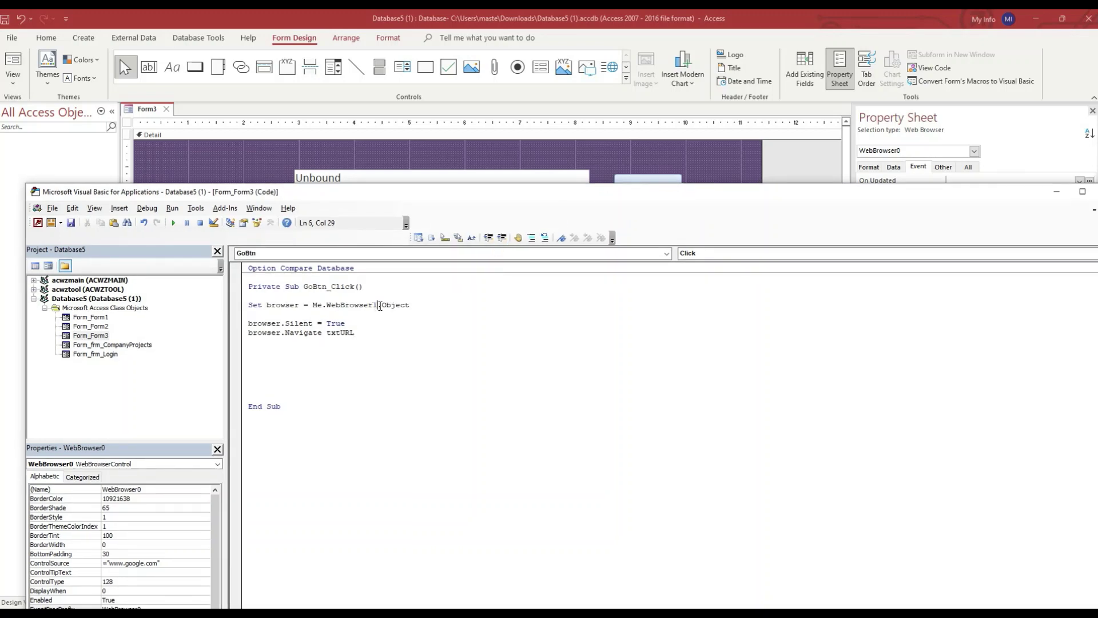
{"action": "key", "text": "BackSpace"}
{"action": "type", "text": "0"}
{"action": "left_click", "coordinate": [294, 350]}
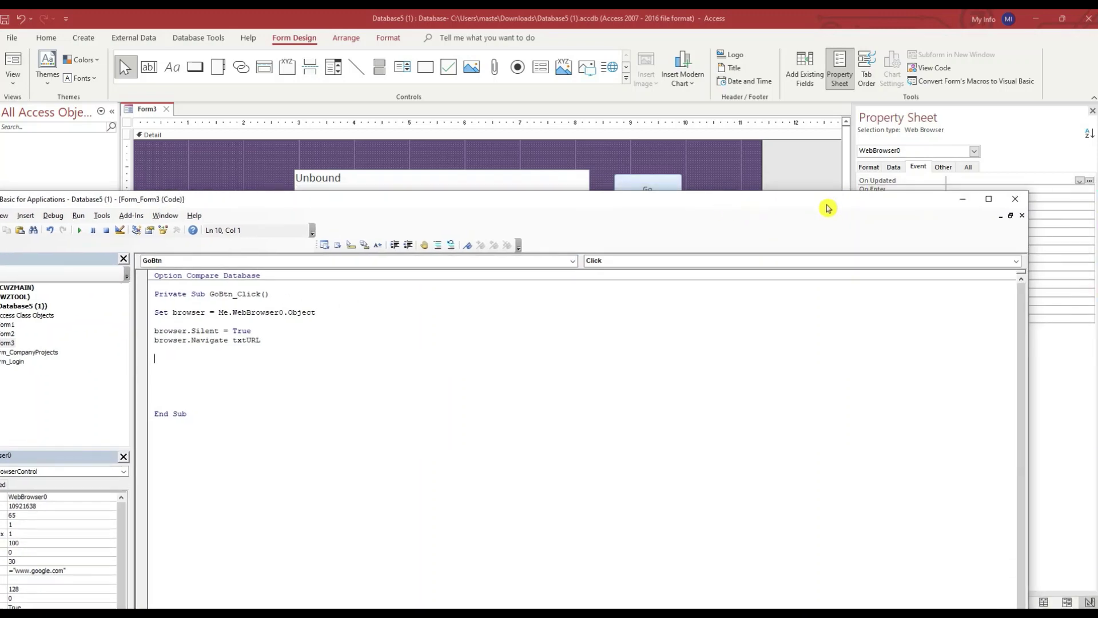
{"action": "left_click", "coordinate": [1006, 205]}
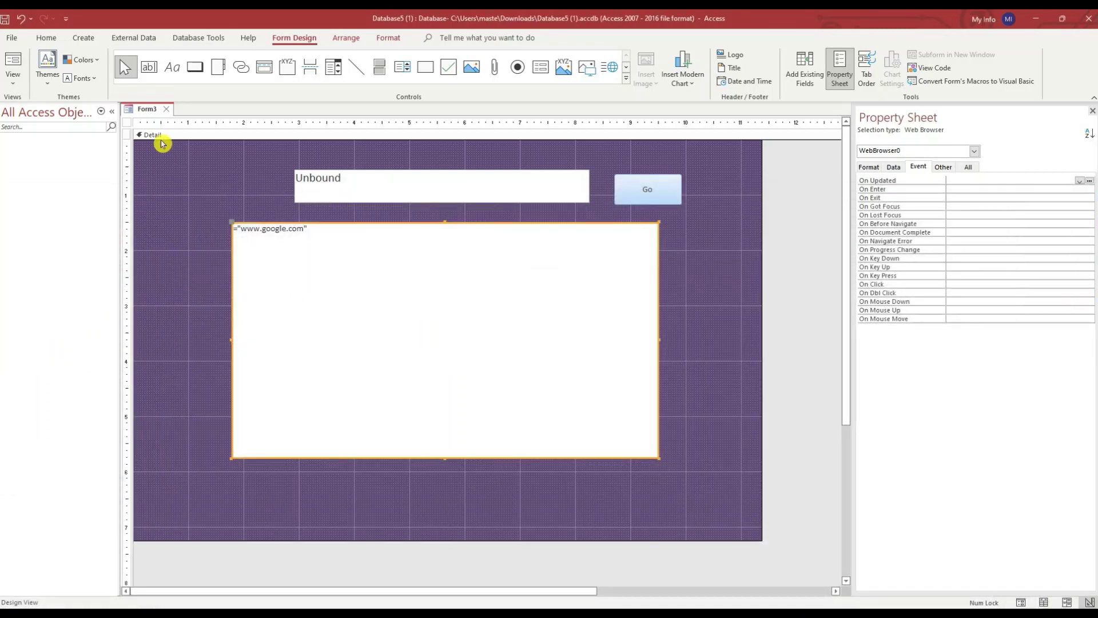
{"action": "left_click", "coordinate": [13, 80]}
{"action": "left_click", "coordinate": [34, 117]}
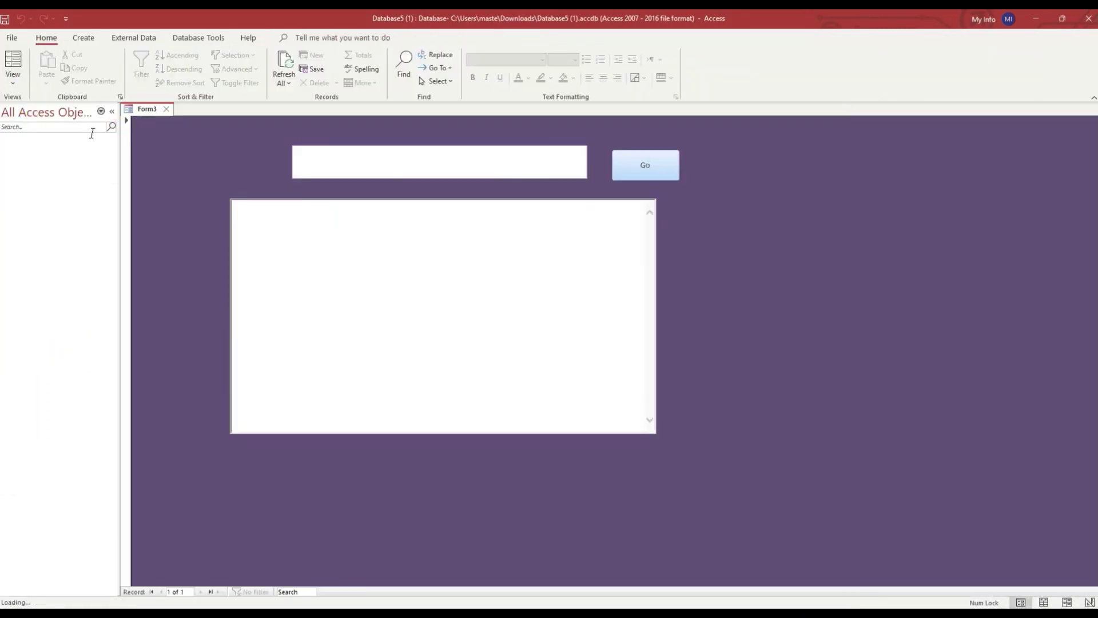
{"action": "left_click", "coordinate": [373, 161]}
{"action": "type", "text": "w"}
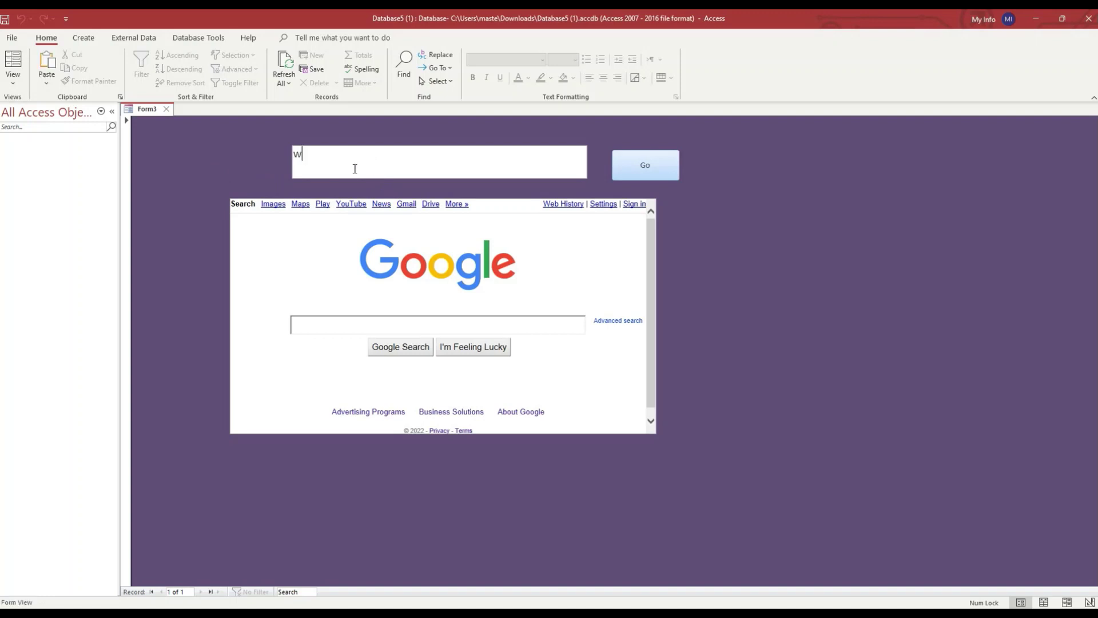
{"action": "type", "text": "ww.wwe.com"}
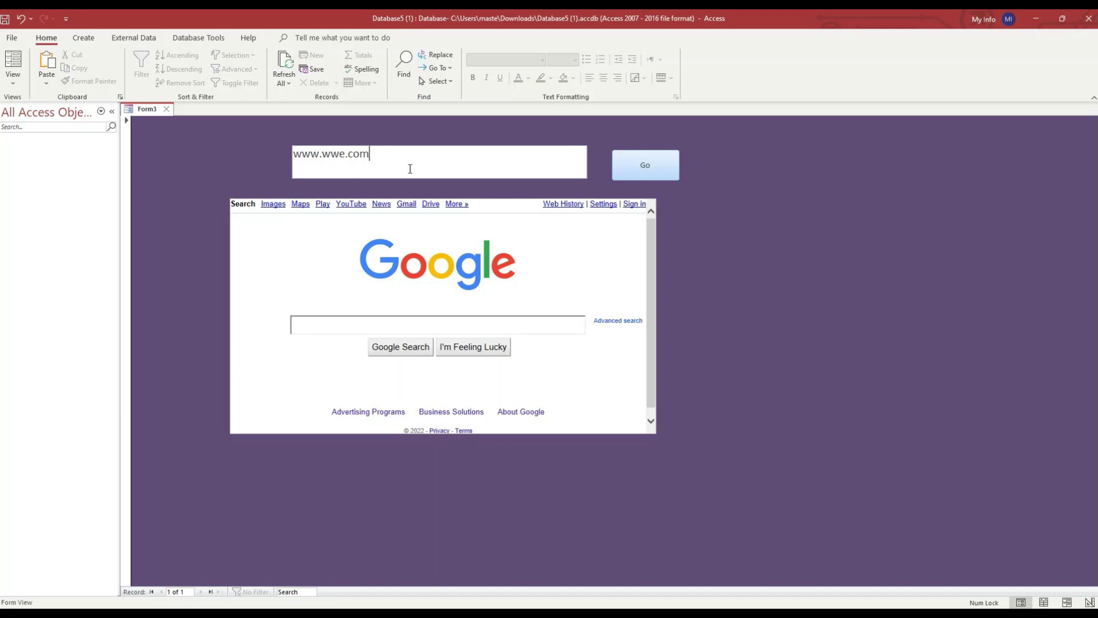
{"action": "left_click", "coordinate": [644, 167]}
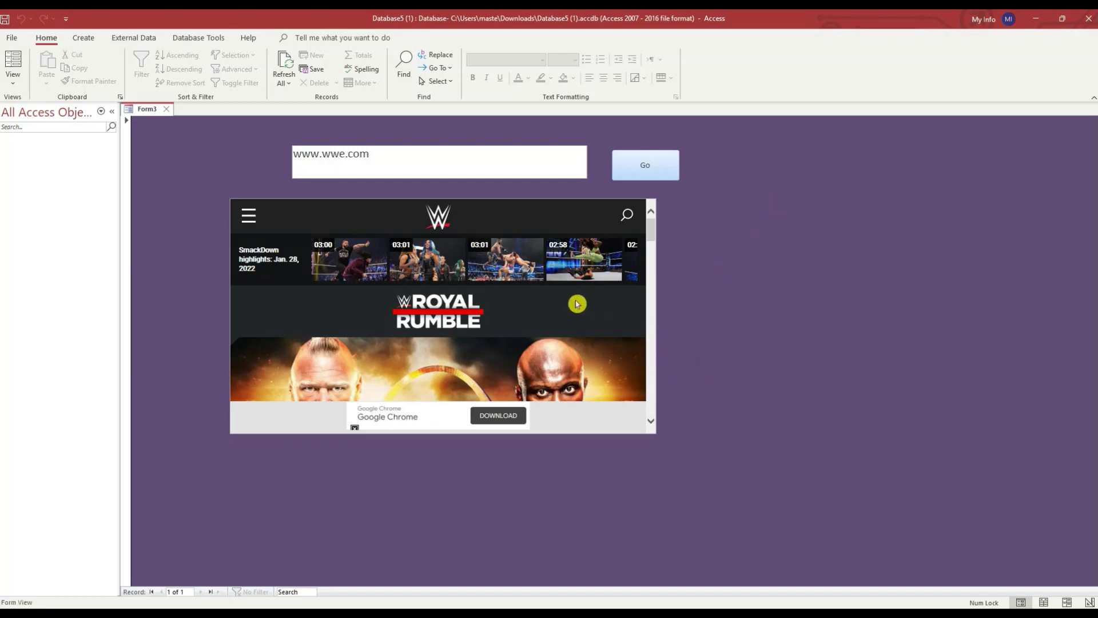
{"action": "right_click", "coordinate": [781, 327]}
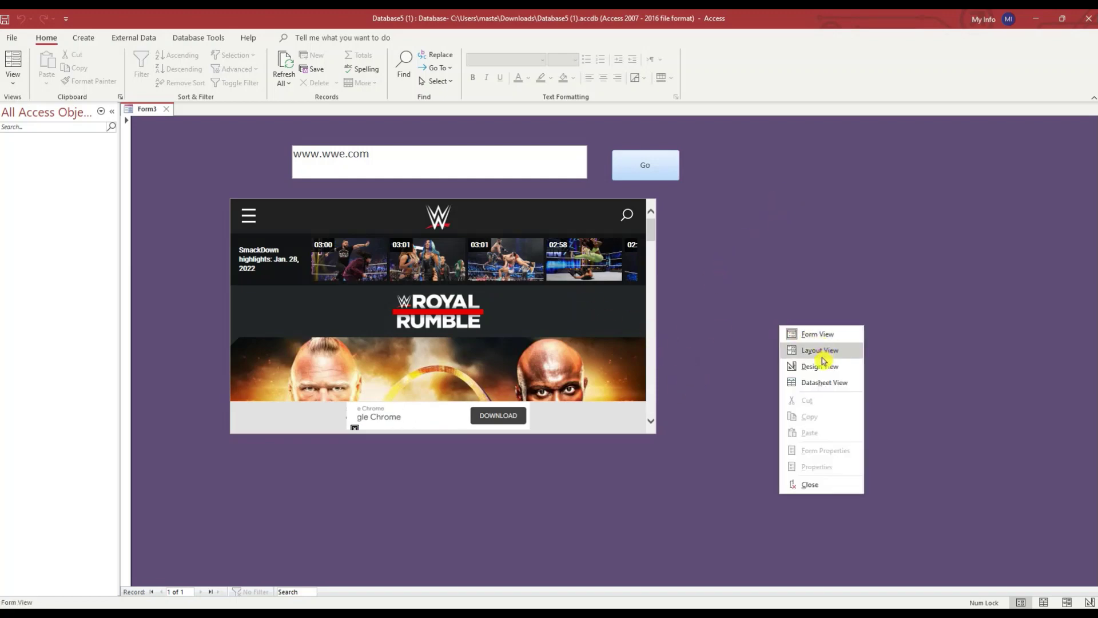
{"action": "left_click", "coordinate": [812, 366]}
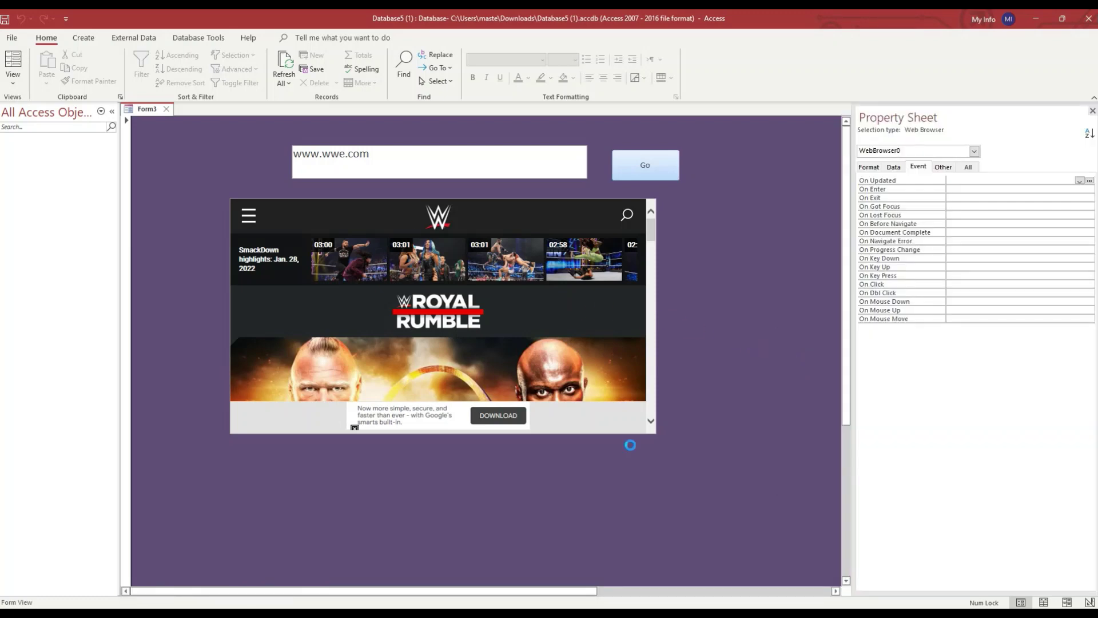
{"action": "left_click_drag", "start_coordinate": [658, 457], "coordinate": [707, 517]}
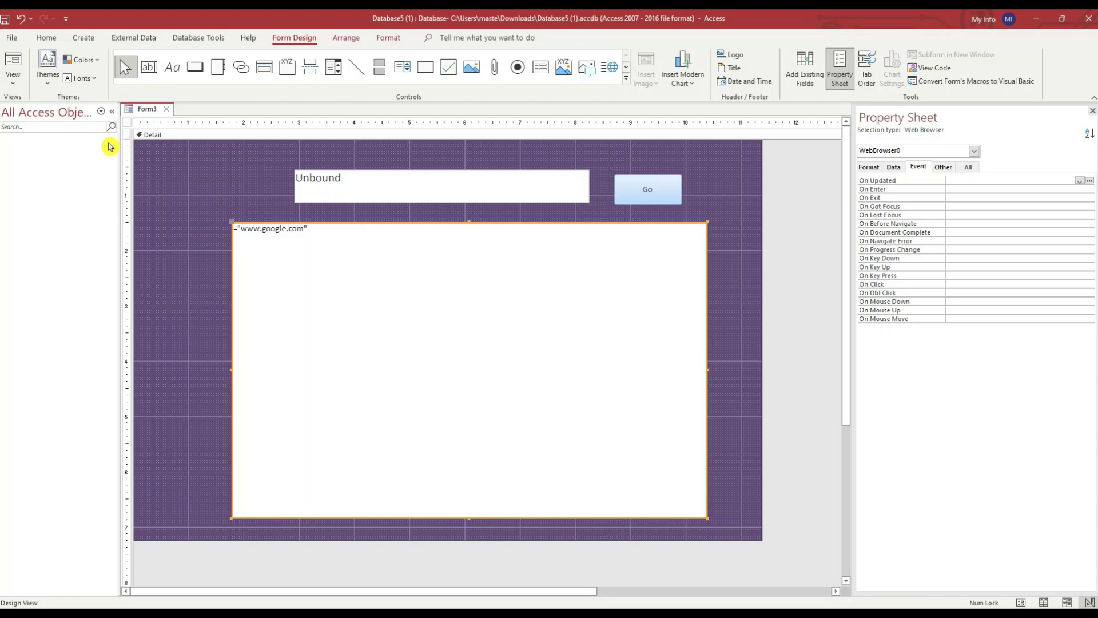
{"action": "left_click", "coordinate": [12, 80]}
{"action": "left_click", "coordinate": [40, 133]}
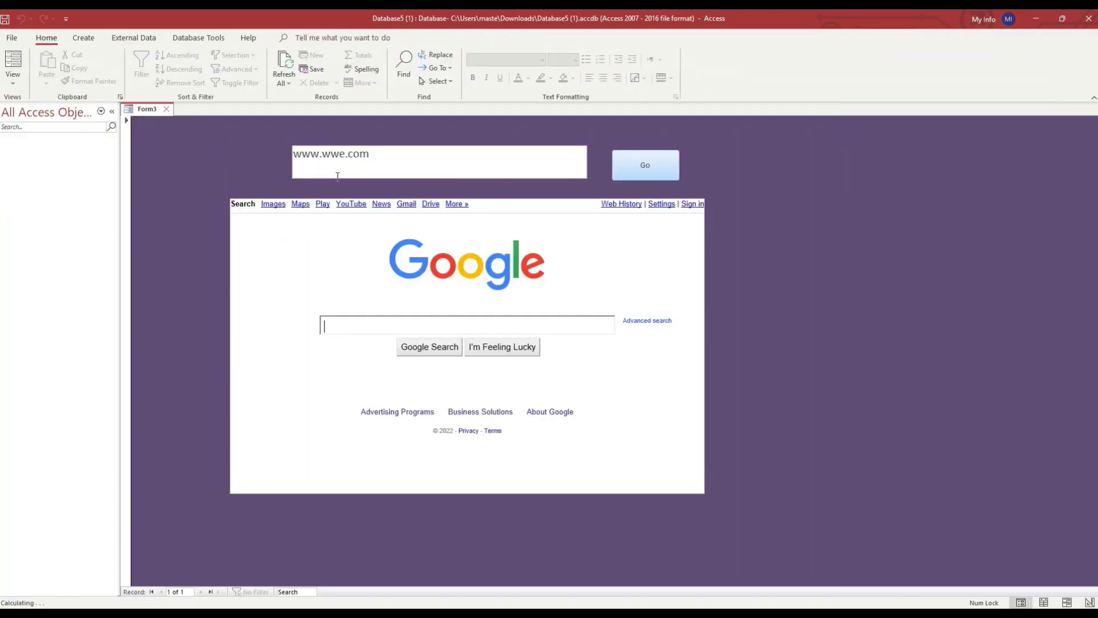
{"action": "left_click", "coordinate": [392, 158]}
{"action": "left_click", "coordinate": [642, 162]}
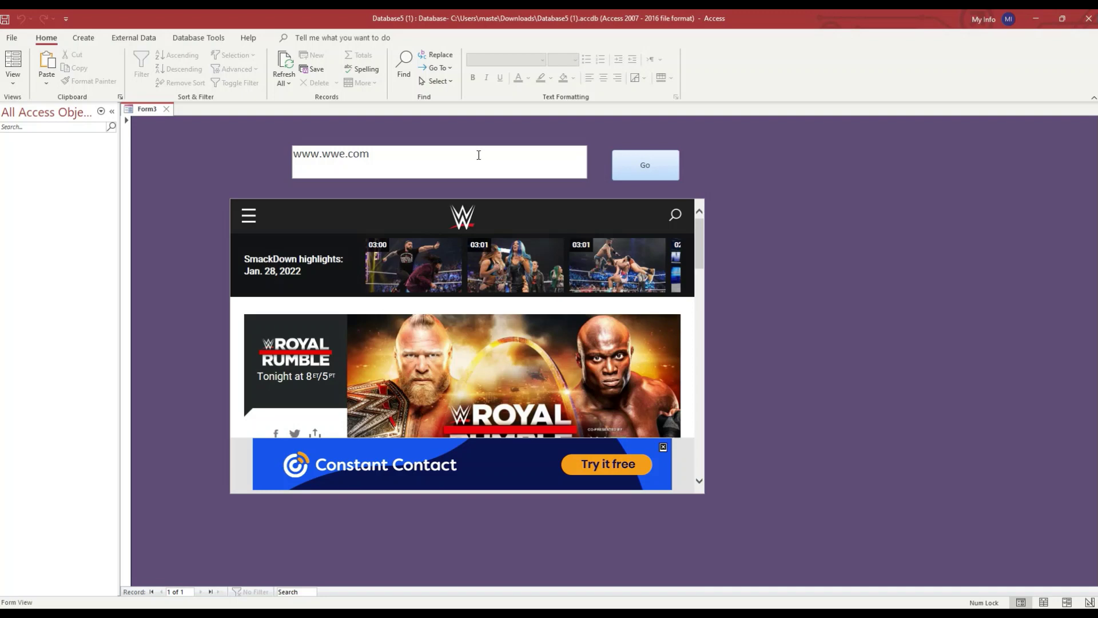
{"action": "right_click", "coordinate": [757, 190]}
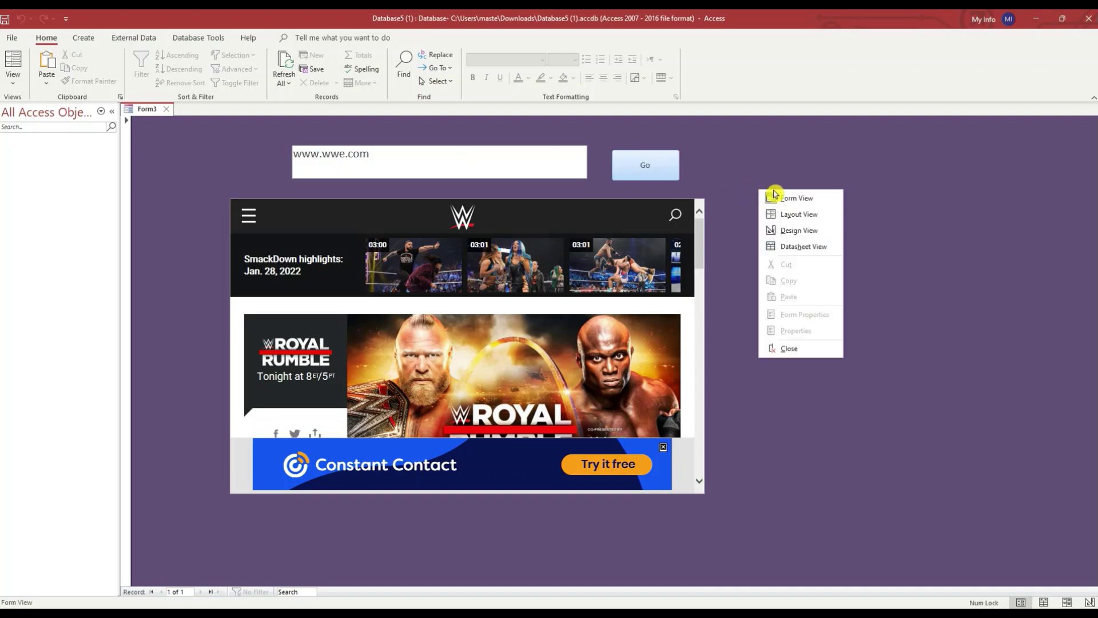
{"action": "left_click", "coordinate": [788, 231]}
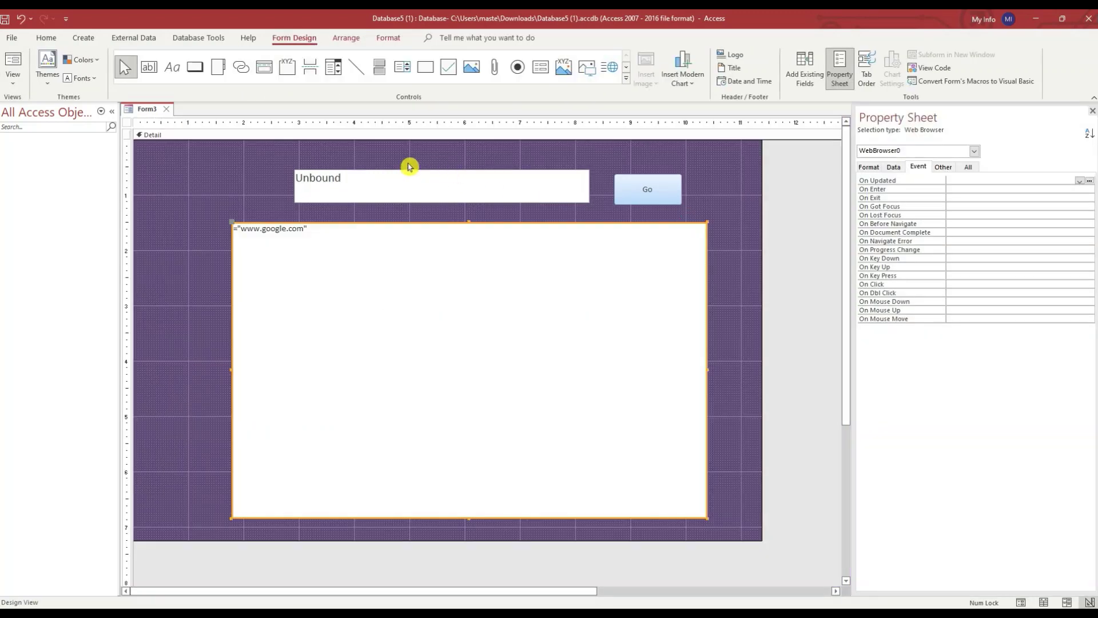
Start a new table in Design view with a Short Text field named URL.
{"action": "left_click", "coordinate": [84, 39]}
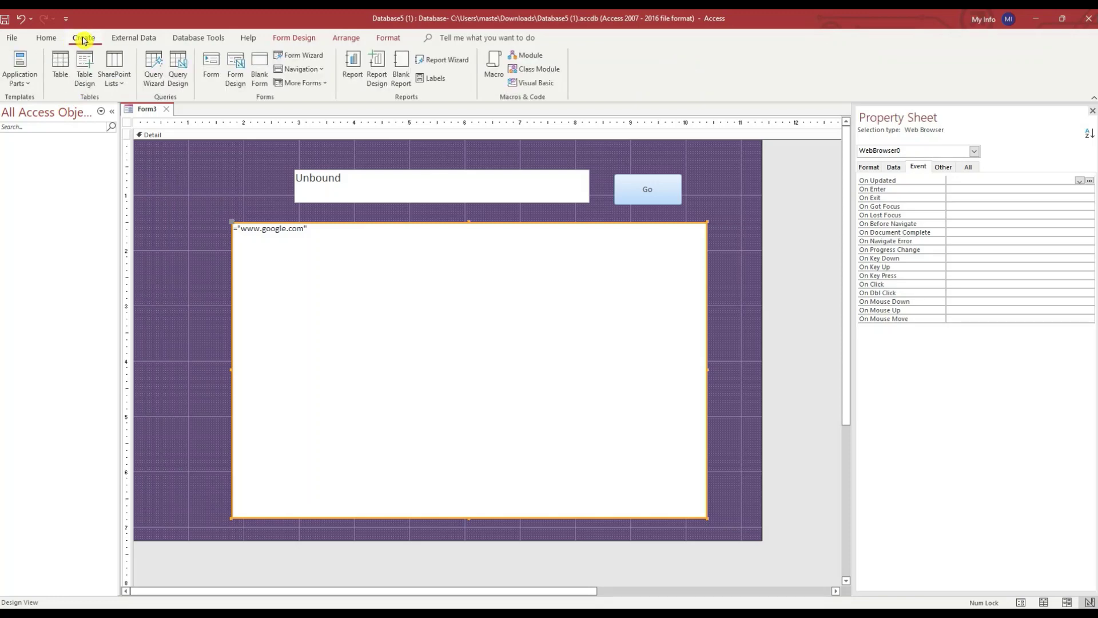
{"action": "left_click", "coordinate": [83, 80]}
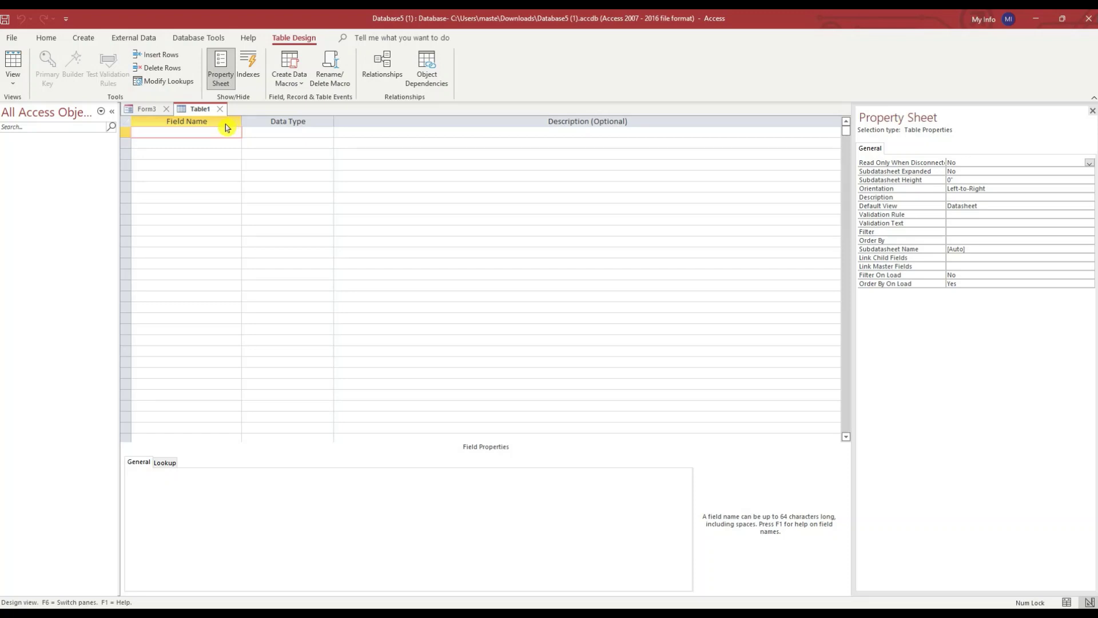
{"action": "type", "text": "URL"}
{"action": "left_click", "coordinate": [205, 143]}
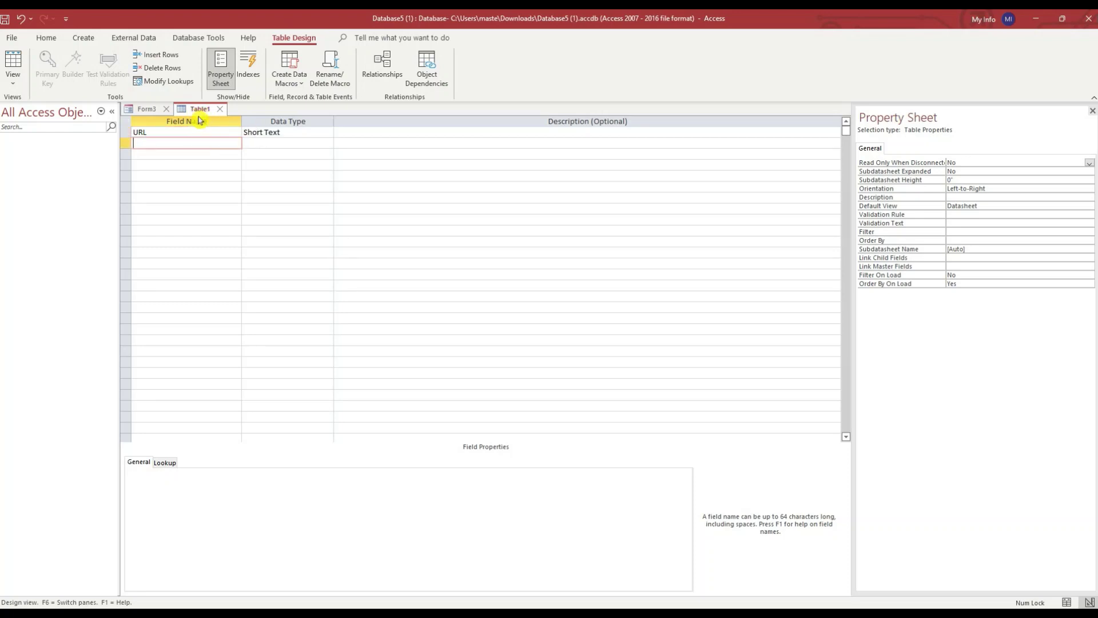
Save the table as tbl_URL without a primary key.
{"action": "right_click", "coordinate": [221, 113]}
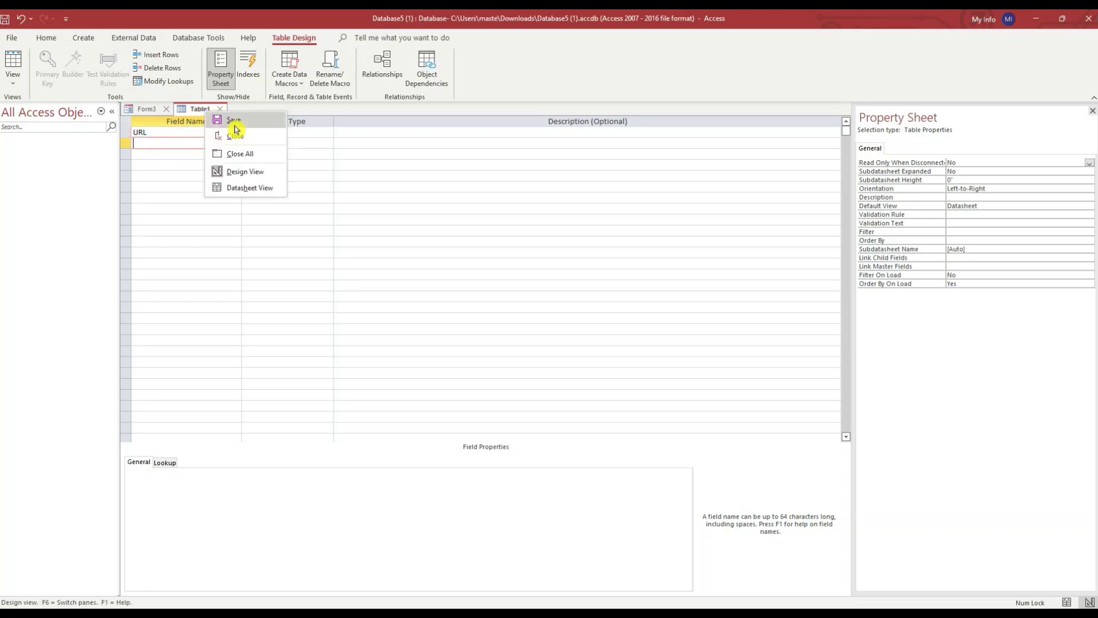
{"action": "left_click", "coordinate": [234, 120]}
{"action": "type", "text": "tblURL"}
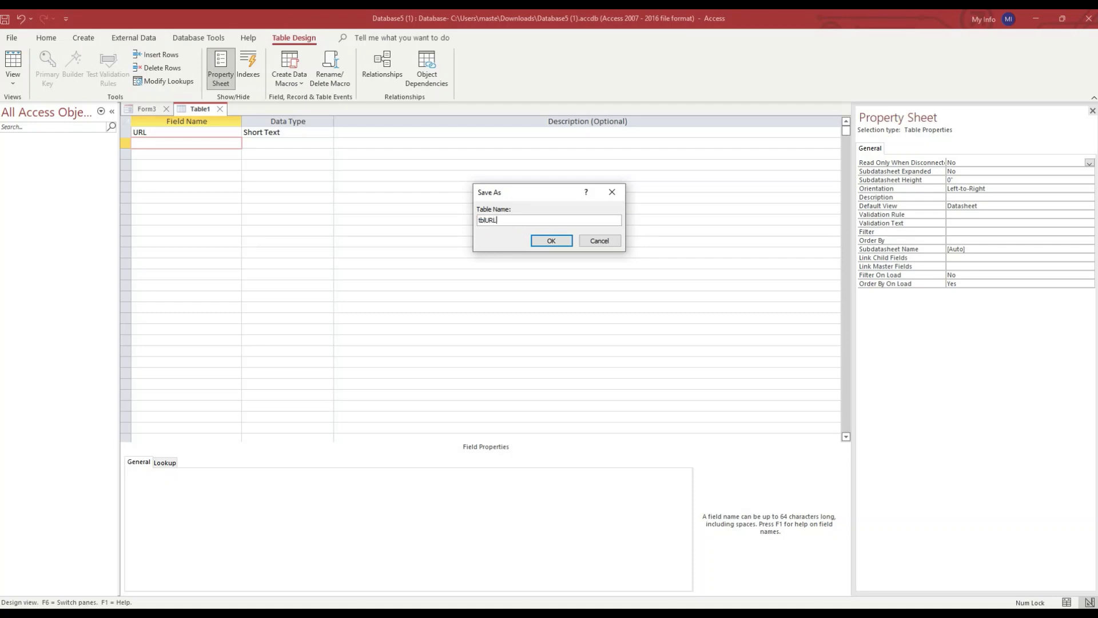
{"action": "left_click", "coordinate": [487, 220]}
{"action": "type", "text": "_"}
{"action": "left_click", "coordinate": [541, 241]}
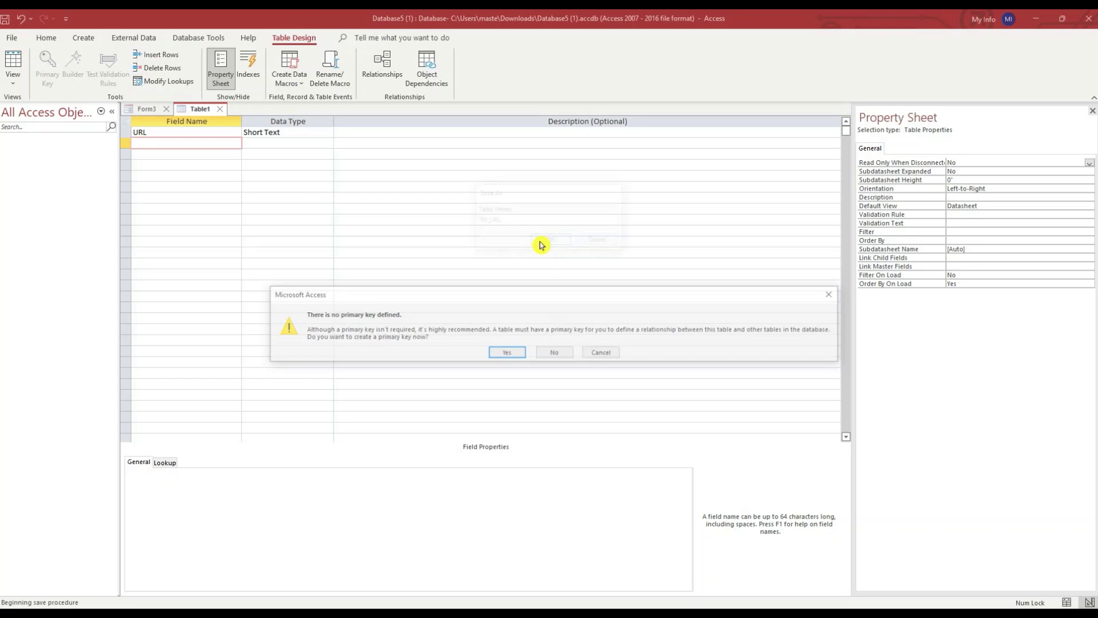
{"action": "left_click", "coordinate": [558, 353]}
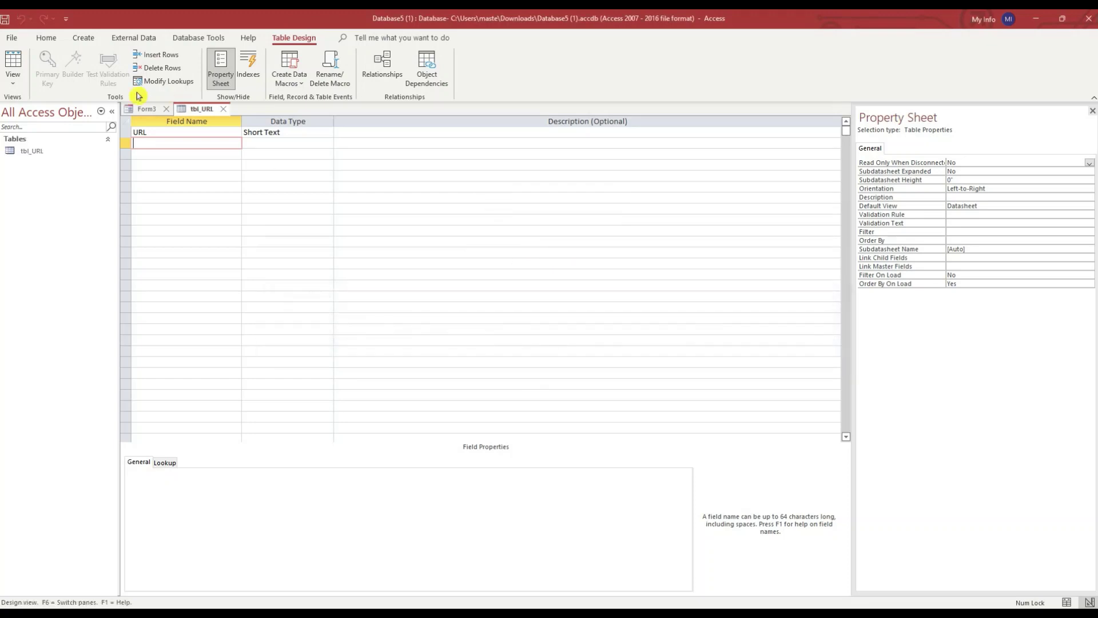
{"action": "left_click", "coordinate": [58, 153]}
{"action": "double_click", "coordinate": [57, 153]}
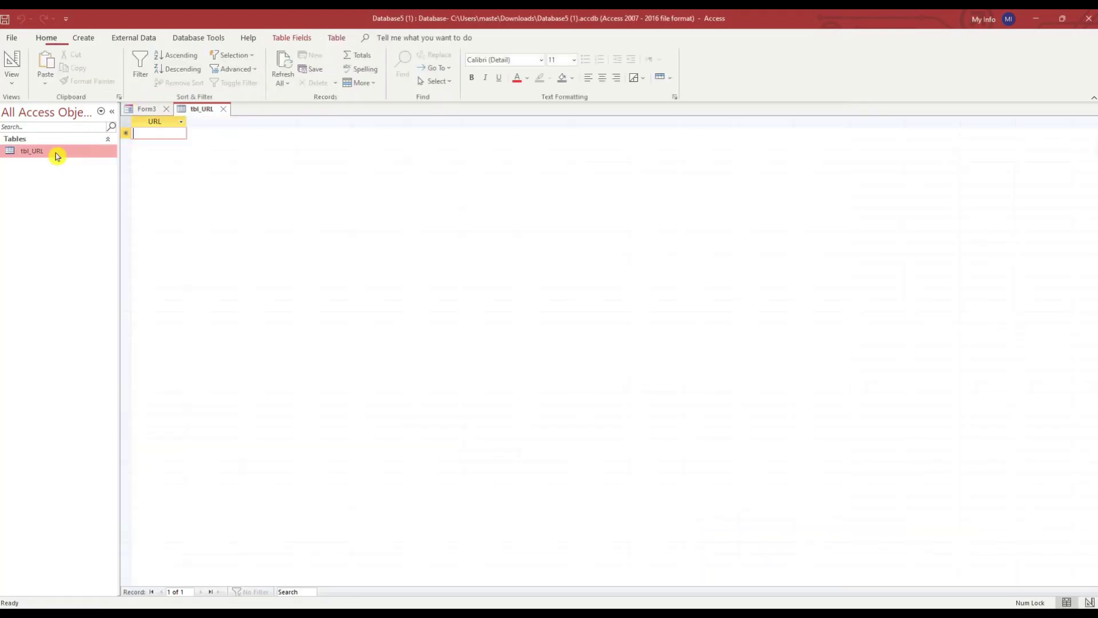
{"action": "left_click", "coordinate": [182, 122]}
{"action": "left_click", "coordinate": [190, 122]}
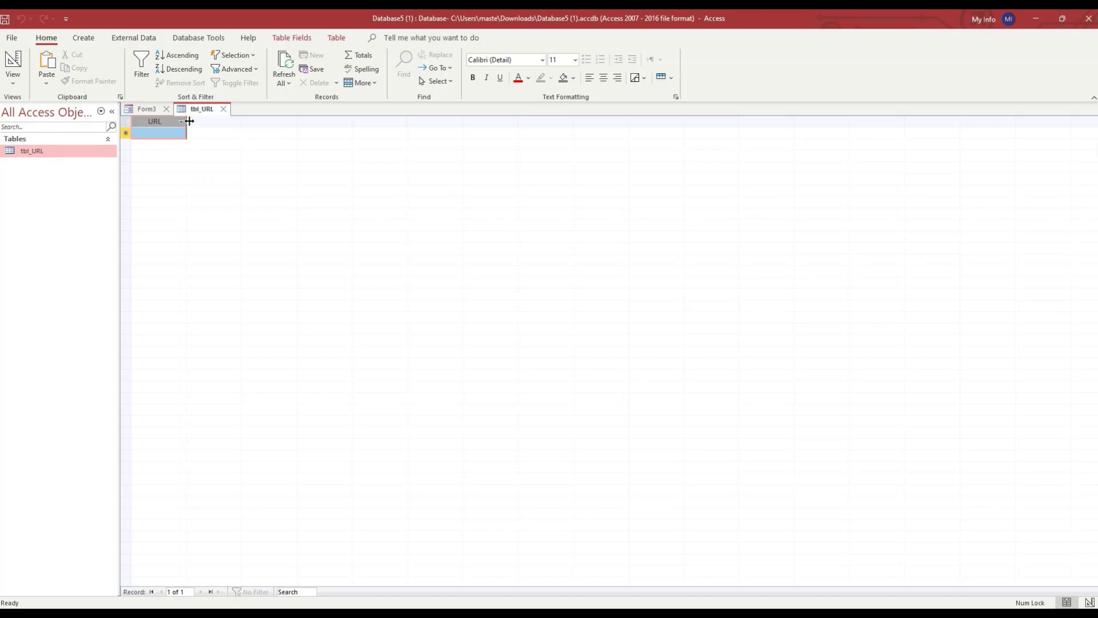
{"action": "left_click_drag", "start_coordinate": [189, 121], "coordinate": [273, 121]}
{"action": "left_click", "coordinate": [209, 133]}
{"action": "type", "text": "w"}
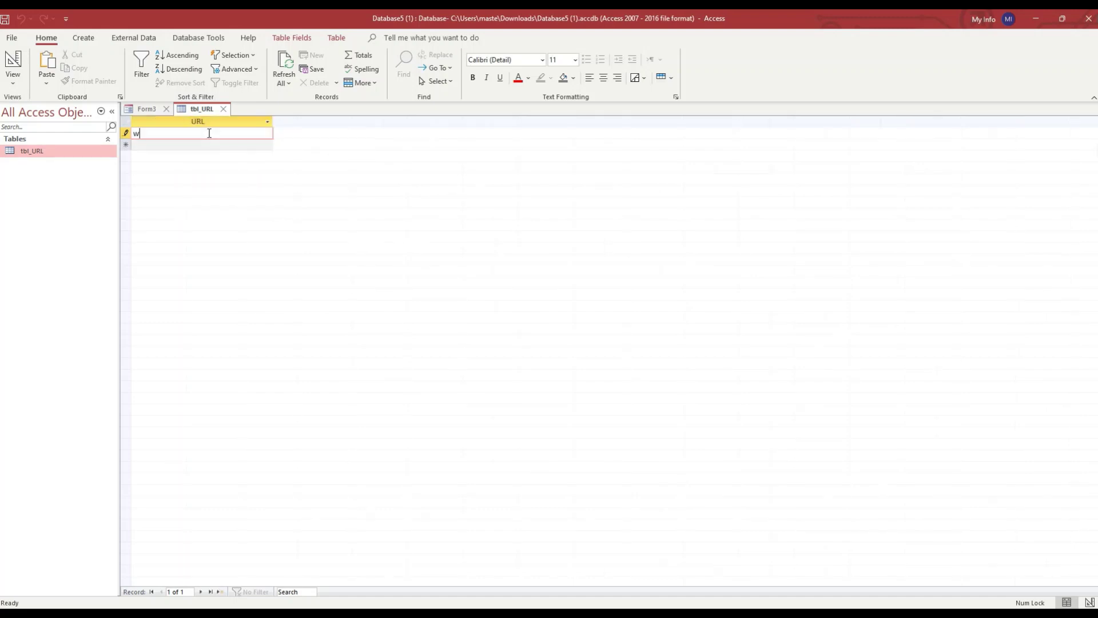
{"action": "type", "text": "ww"}
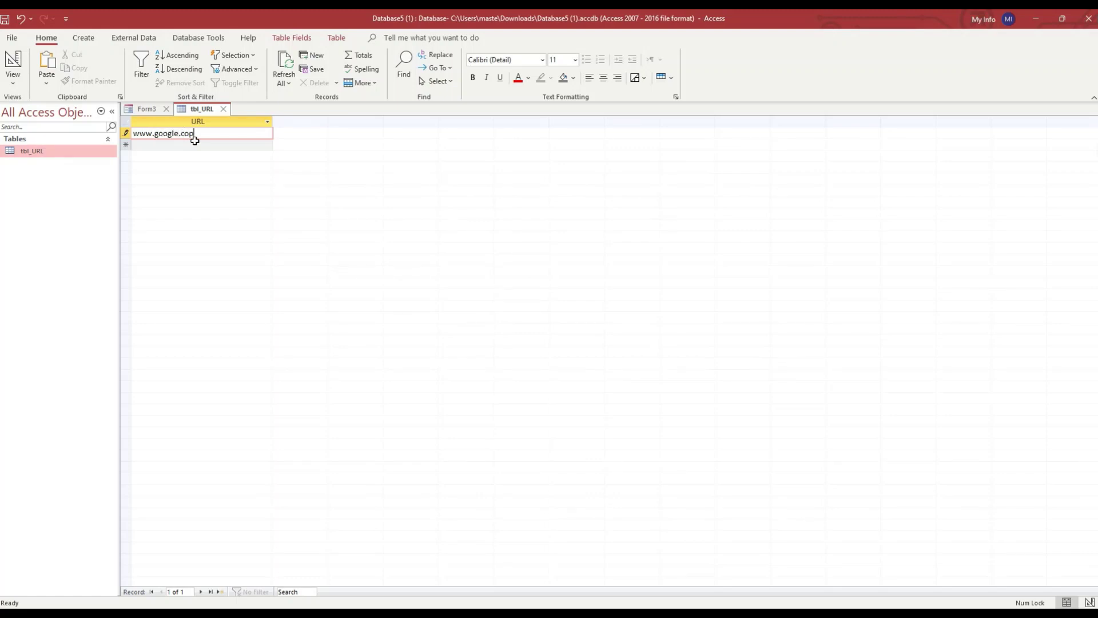
{"action": "type", "text": ".google.com"}
{"action": "left_click", "coordinate": [171, 147]}
{"action": "type", "text": "www.wwe"}
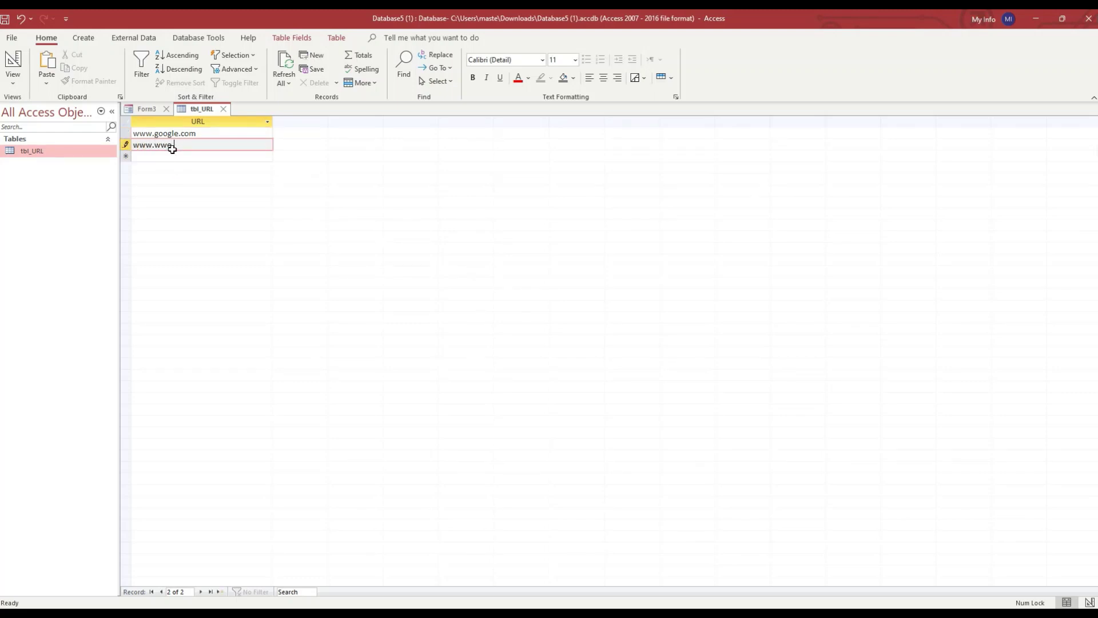
{"action": "type", "text": ".com"}
{"action": "key", "text": "Return"}
{"action": "type", "text": "www.msn"}
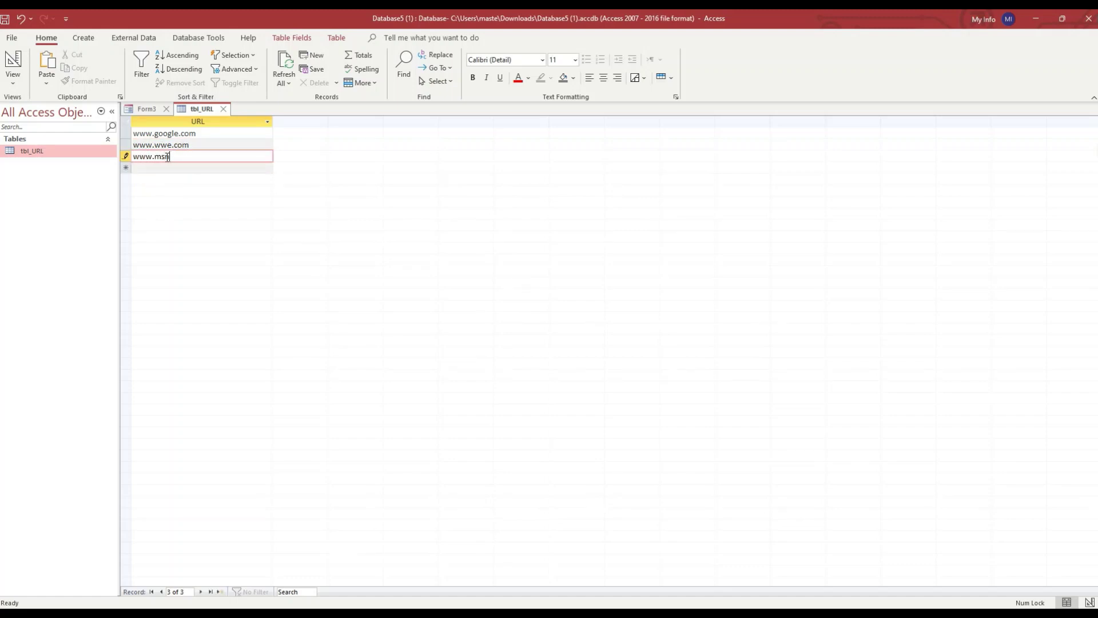
{"action": "type", "text": ".com"}
{"action": "key", "text": "Return"}
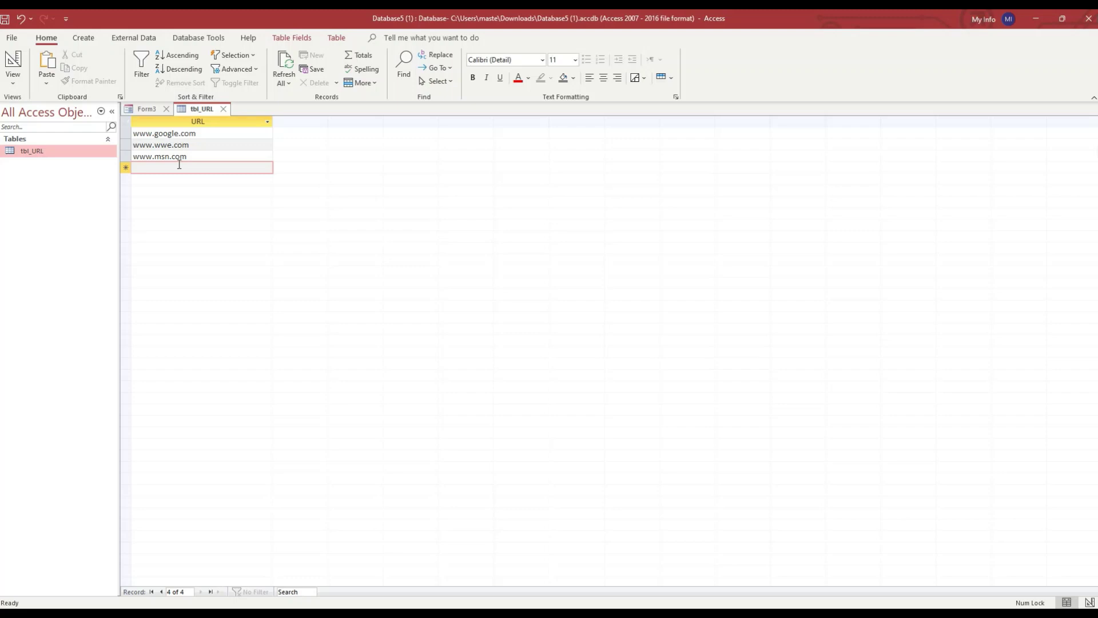
{"action": "type", "text": "www.cnn.com"}
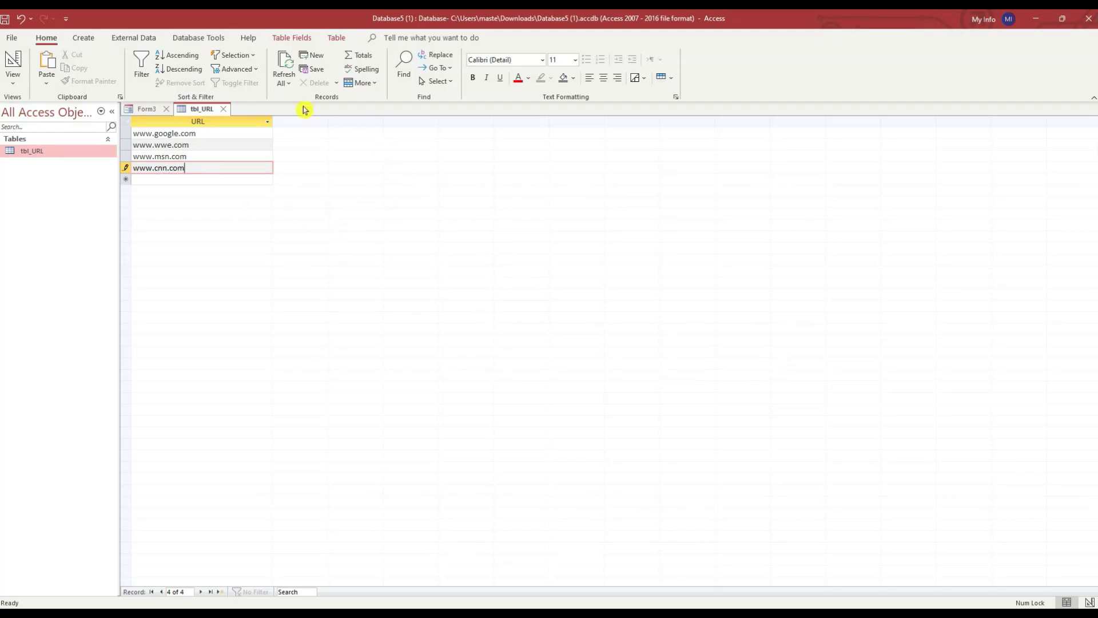
{"action": "left_click", "coordinate": [223, 109]}
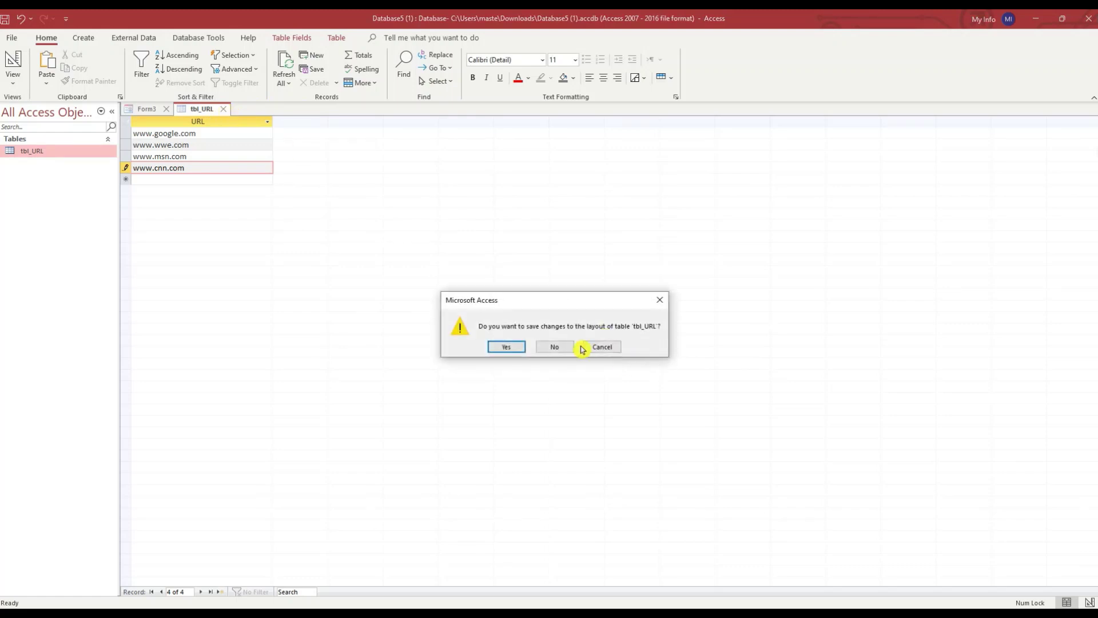
Save tbl_URL's layout, delete Form3's unbound URL text box, and select the Combo Box tool.
{"action": "left_click", "coordinate": [507, 346]}
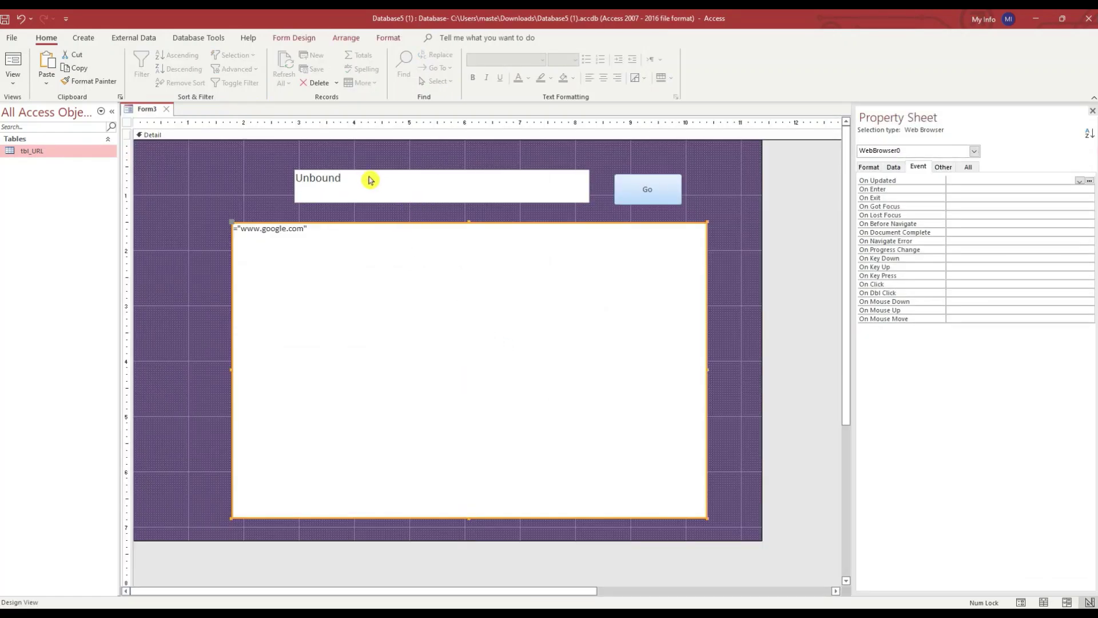
{"action": "left_click", "coordinate": [346, 184]}
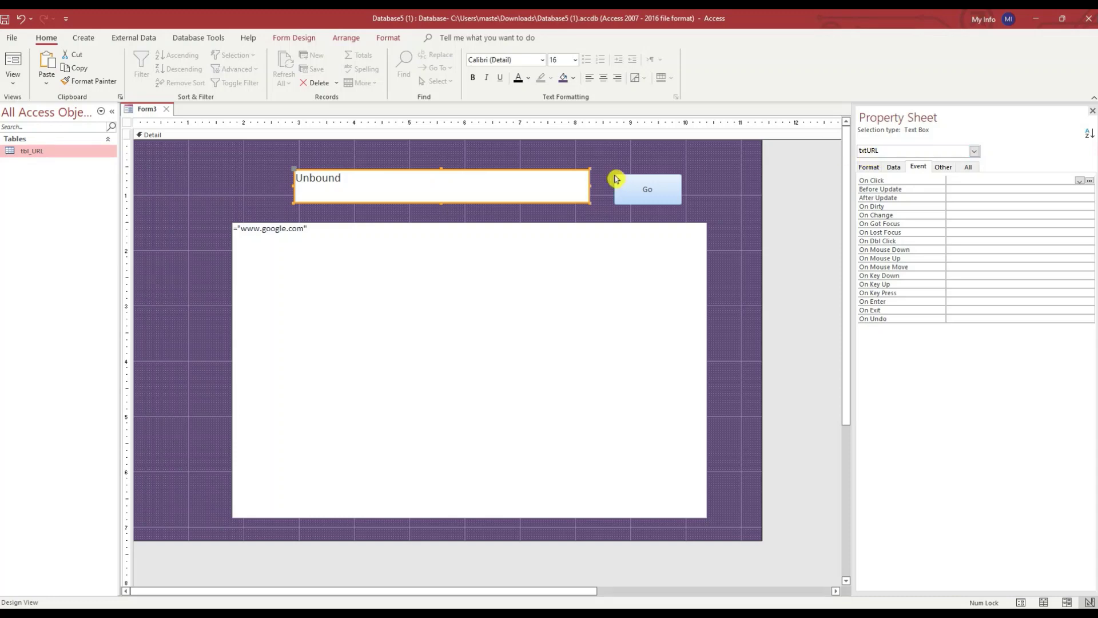
{"action": "left_click", "coordinate": [546, 172]}
{"action": "key", "text": "Delete"}
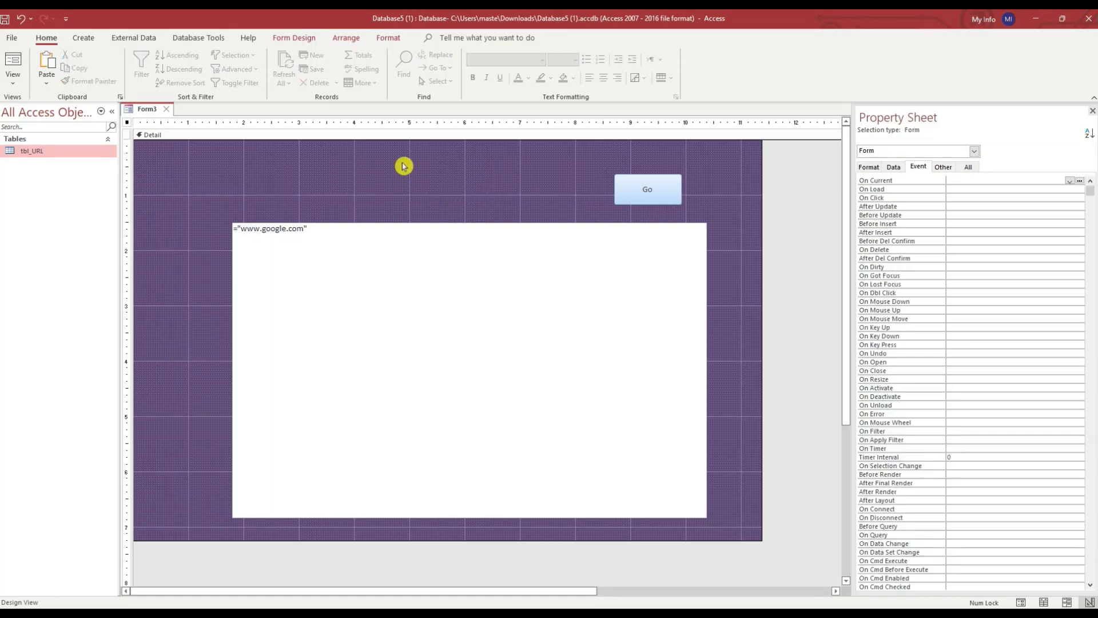
{"action": "left_click", "coordinate": [298, 40]}
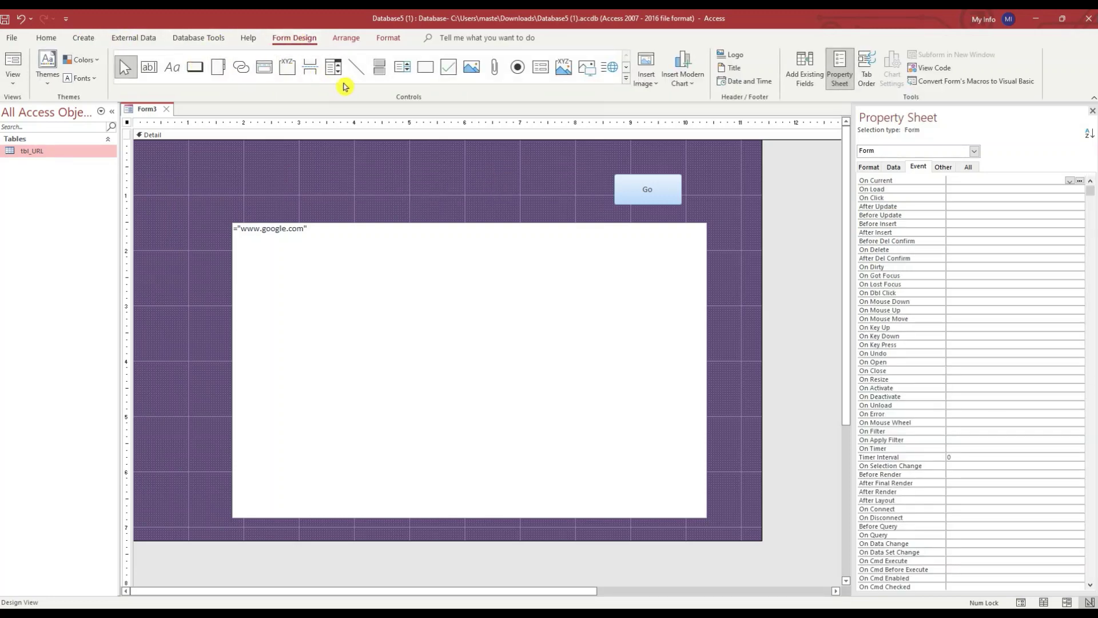
{"action": "left_click", "coordinate": [333, 70]}
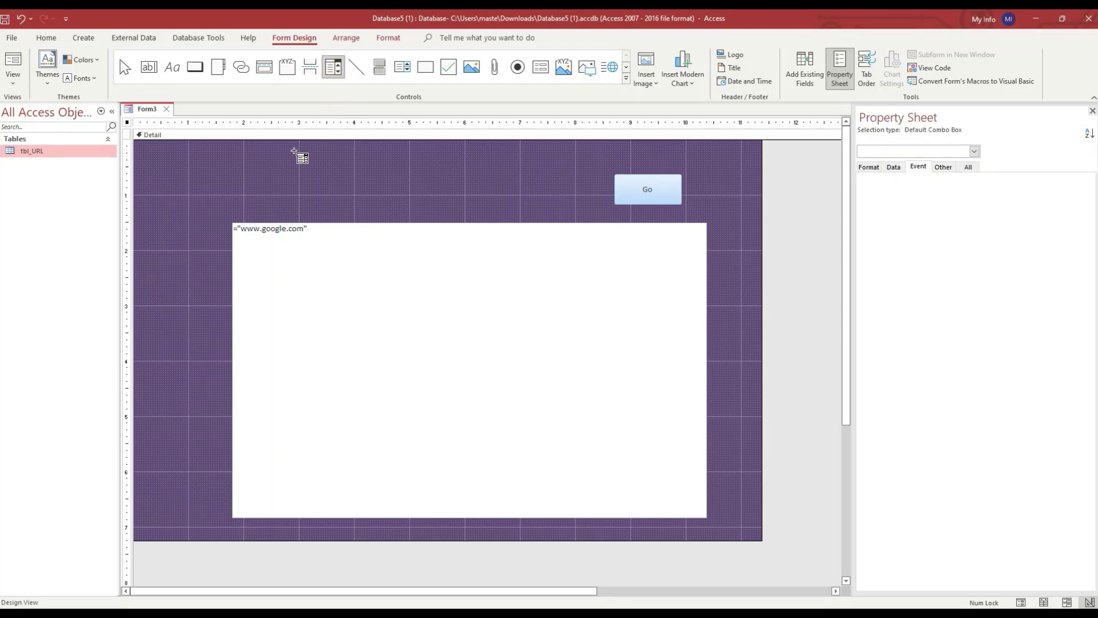
Draw a combo box near the Go button without the wizard, and delete its label.
{"action": "left_click_drag", "start_coordinate": [320, 153], "coordinate": [583, 189]}
{"action": "left_click", "coordinate": [524, 323]}
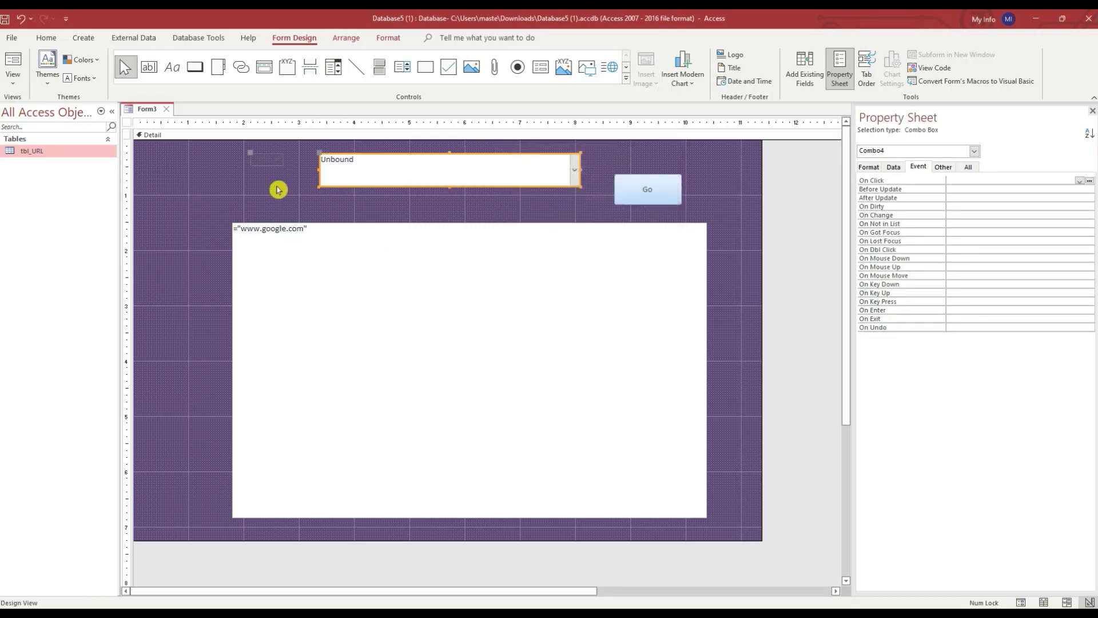
{"action": "left_click", "coordinate": [268, 163]}
{"action": "left_click_drag", "start_coordinate": [269, 164], "coordinate": [268, 168]}
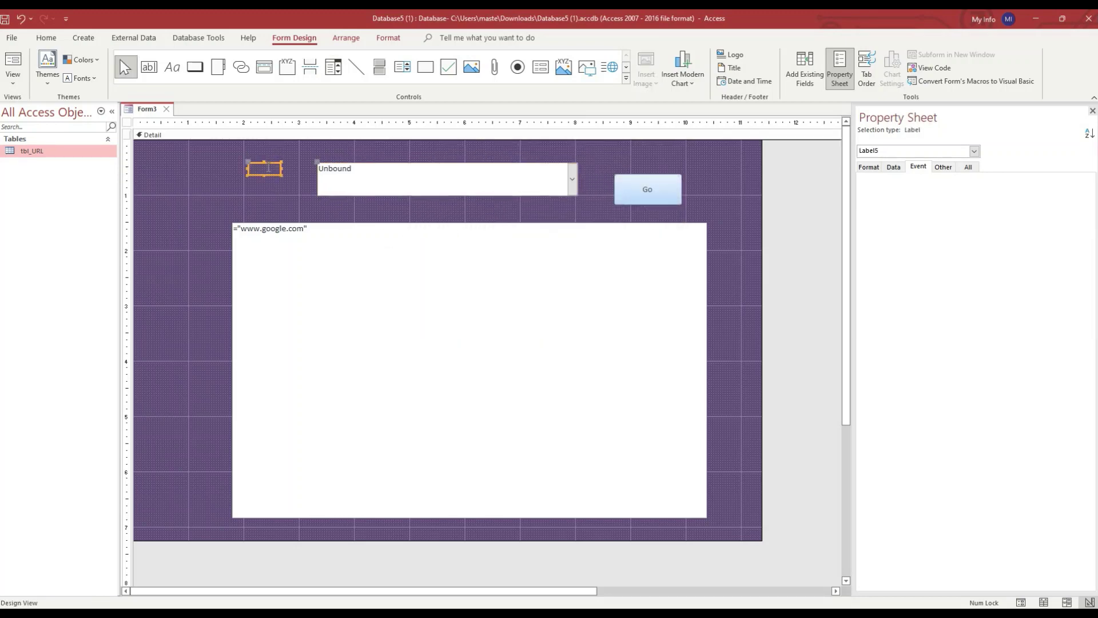
{"action": "left_click", "coordinate": [289, 177]}
{"action": "left_click", "coordinate": [319, 171]}
{"action": "left_click_drag", "start_coordinate": [318, 171], "coordinate": [288, 176]}
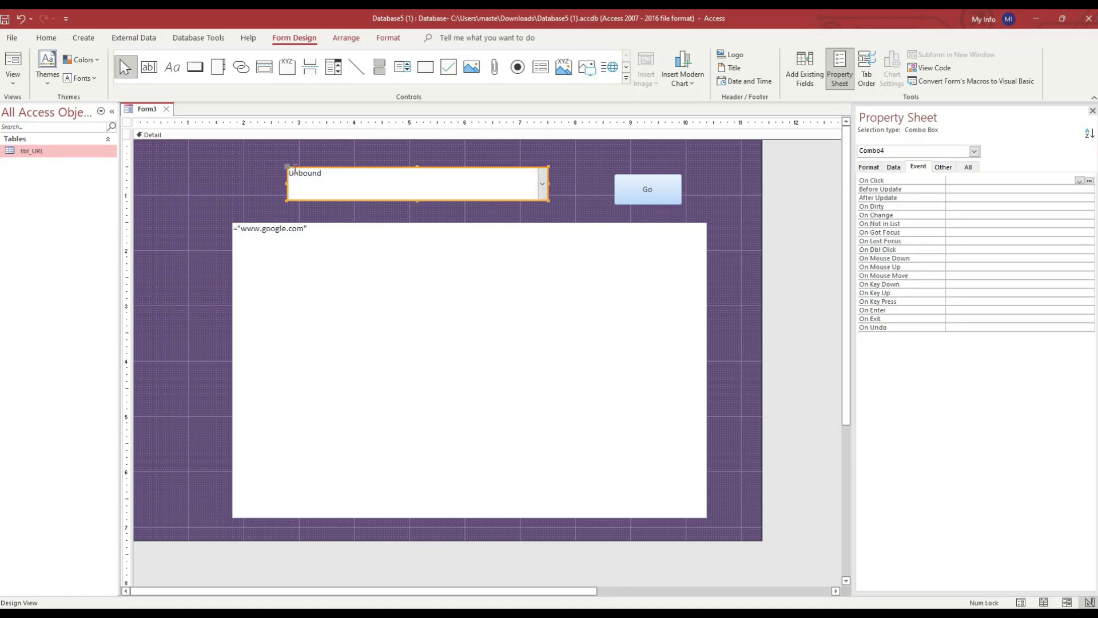
Set the combo box font size to 16 and rename it from Combo4 to txtURL.
{"action": "left_click", "coordinate": [51, 40]}
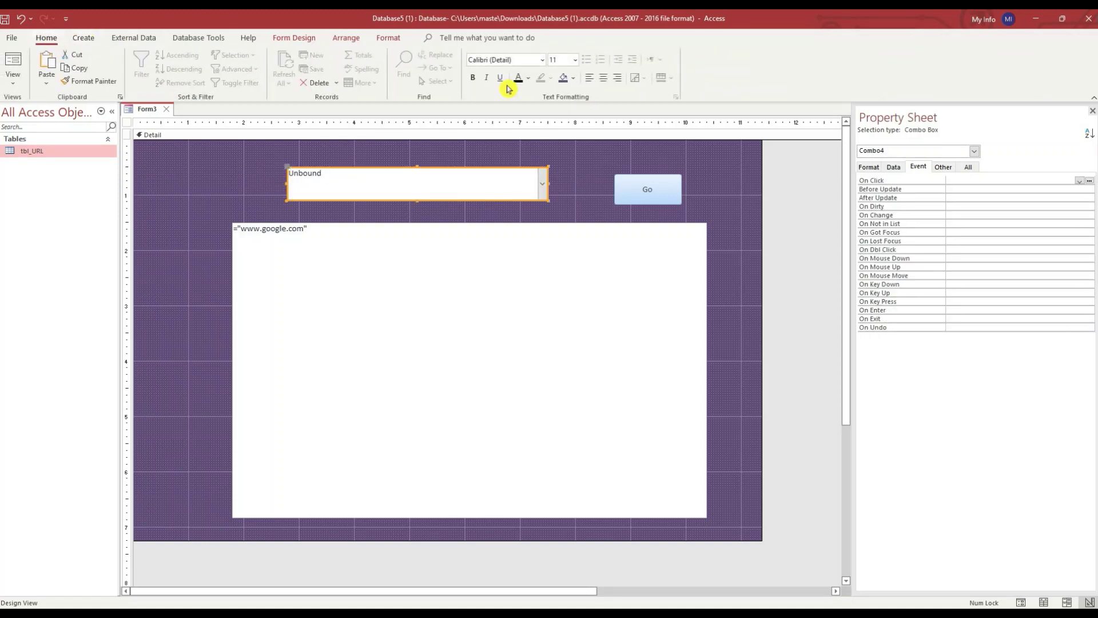
{"action": "left_click", "coordinate": [574, 60]}
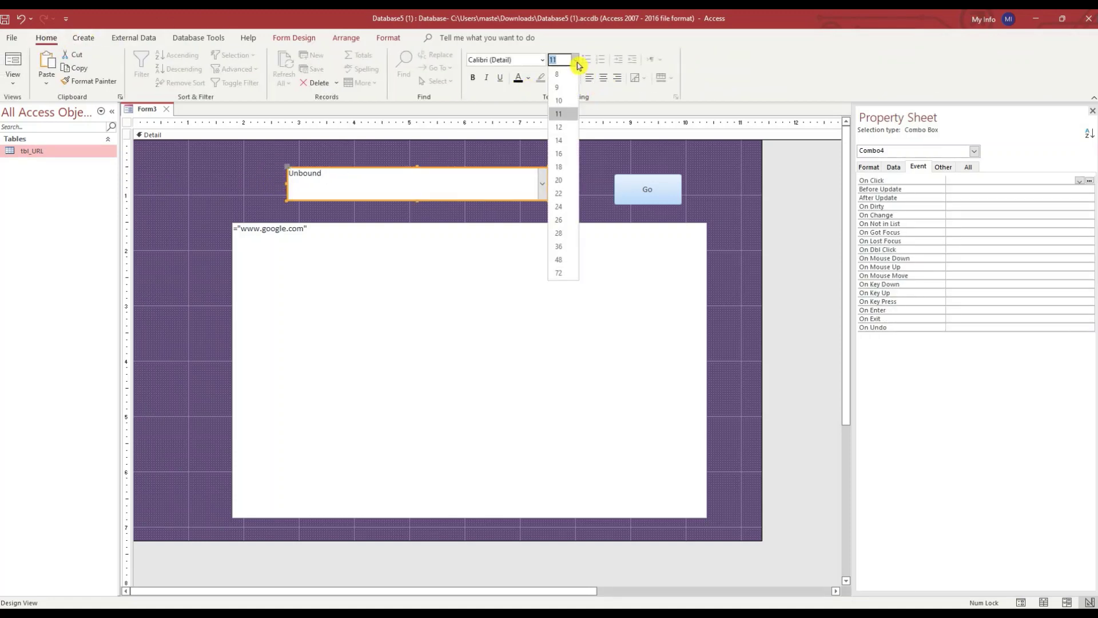
{"action": "left_click", "coordinate": [559, 155]}
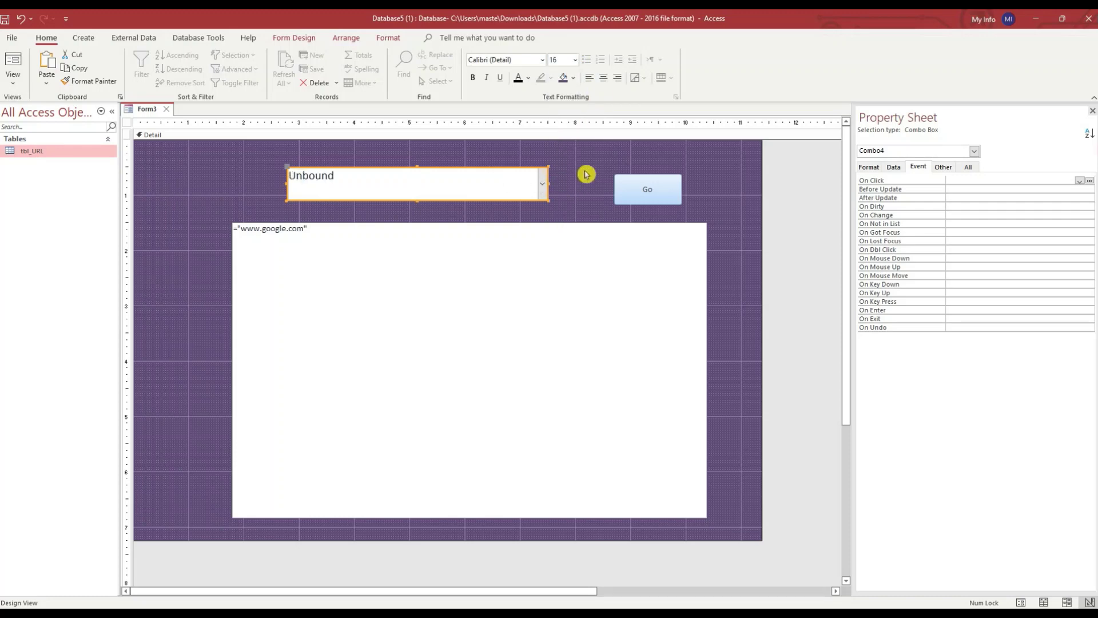
{"action": "left_click", "coordinate": [968, 168]}
{"action": "double_click", "coordinate": [971, 181]}
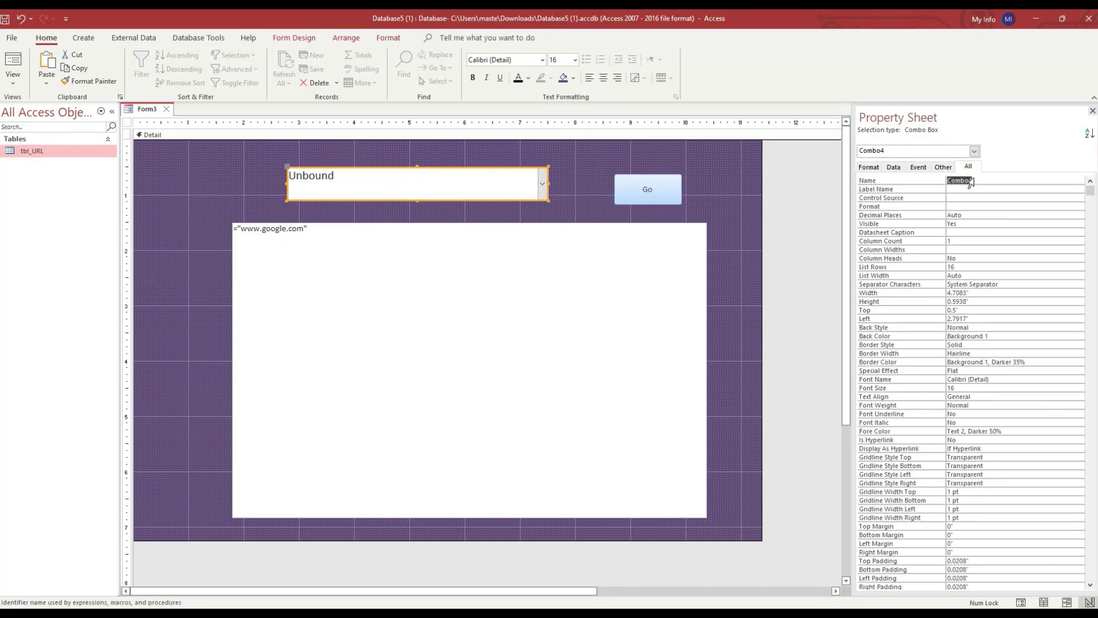
{"action": "key", "text": "BackSpace"}
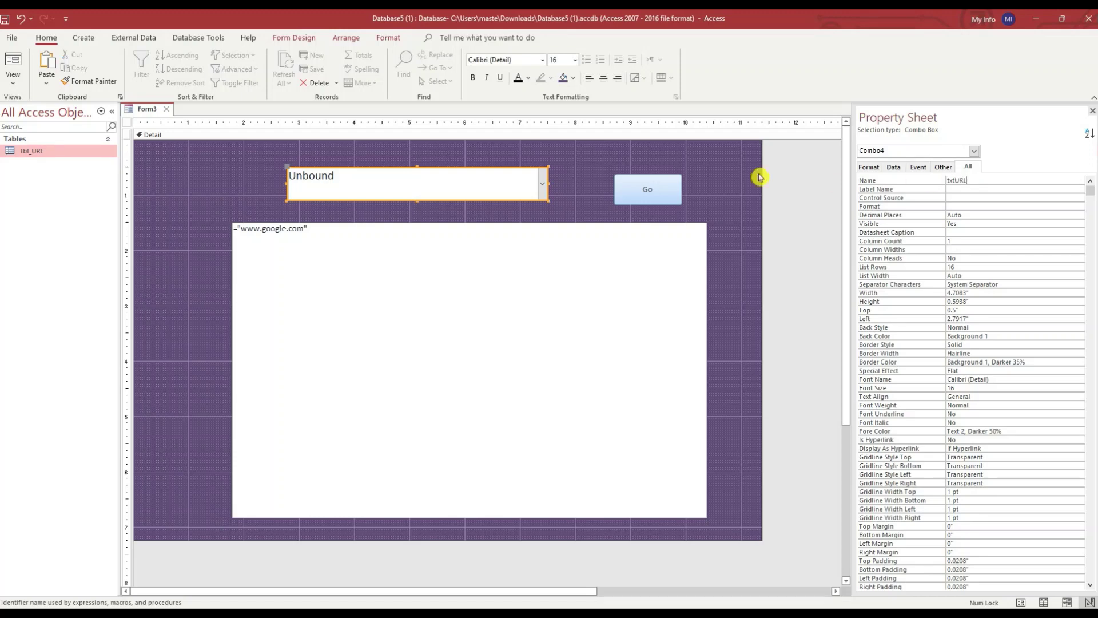
{"action": "left_click_drag", "start_coordinate": [505, 179], "coordinate": [536, 177]}
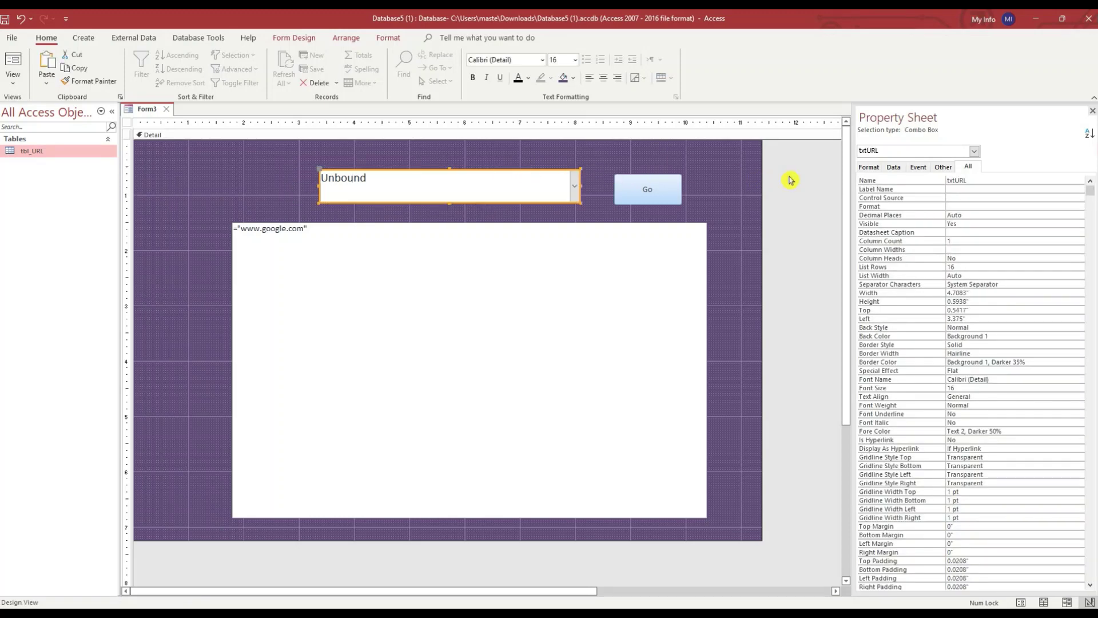
Set the txtURL Row Source to tbl_URL, make it shorter, and level the Go button with it.
{"action": "left_click", "coordinate": [893, 167]}
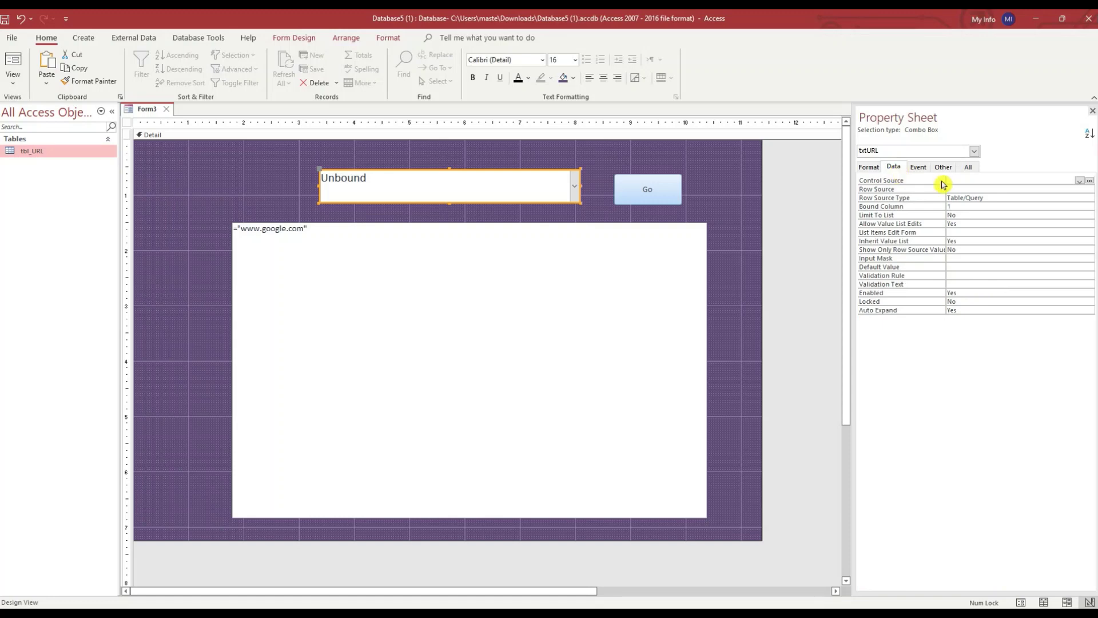
{"action": "left_click", "coordinate": [993, 191]}
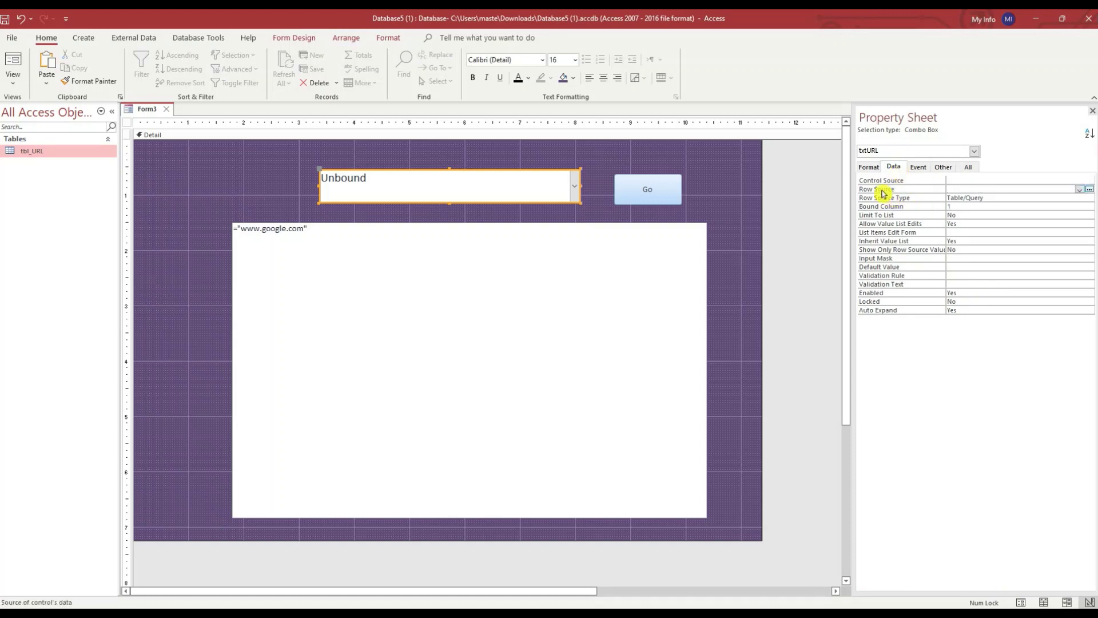
{"action": "left_click", "coordinate": [1078, 190]}
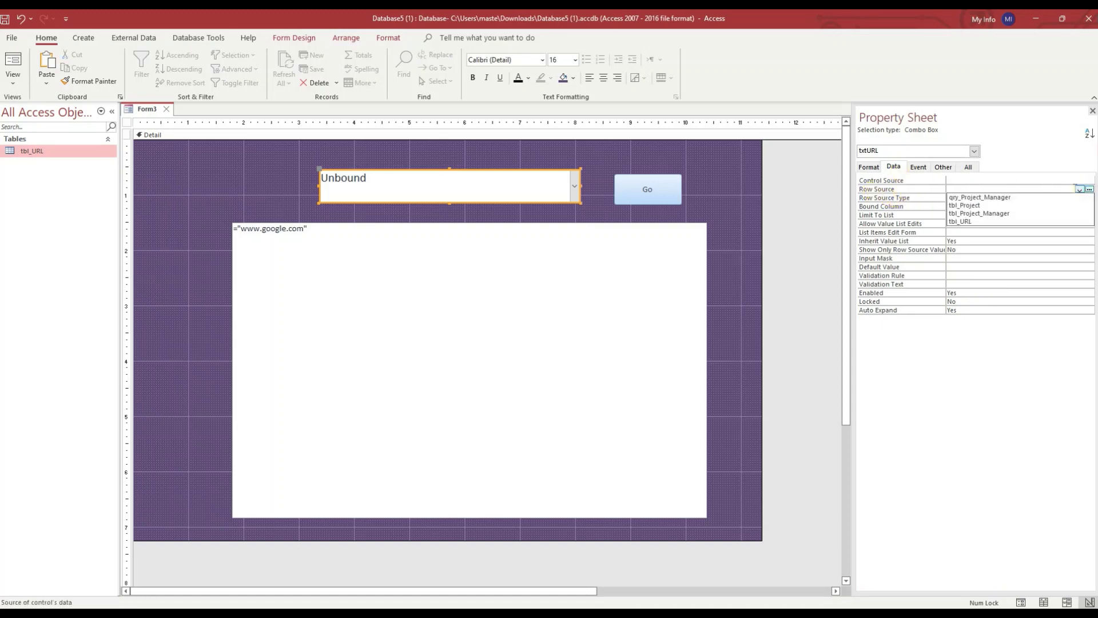
{"action": "left_click", "coordinate": [974, 222]}
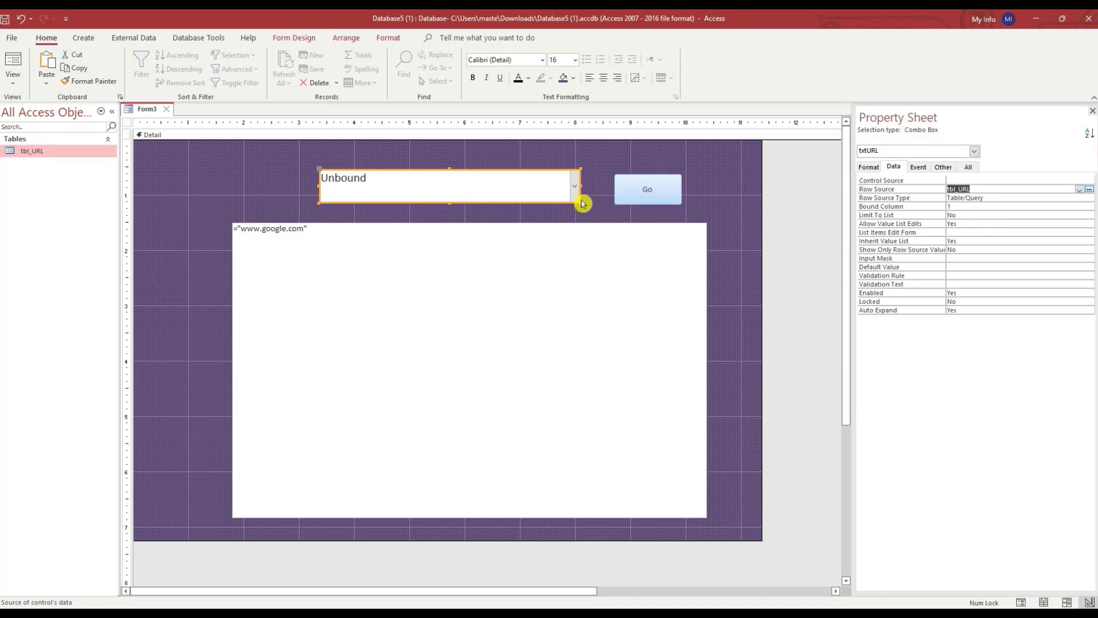
{"action": "left_click_drag", "start_coordinate": [582, 203], "coordinate": [621, 176]}
{"action": "left_click", "coordinate": [623, 184]}
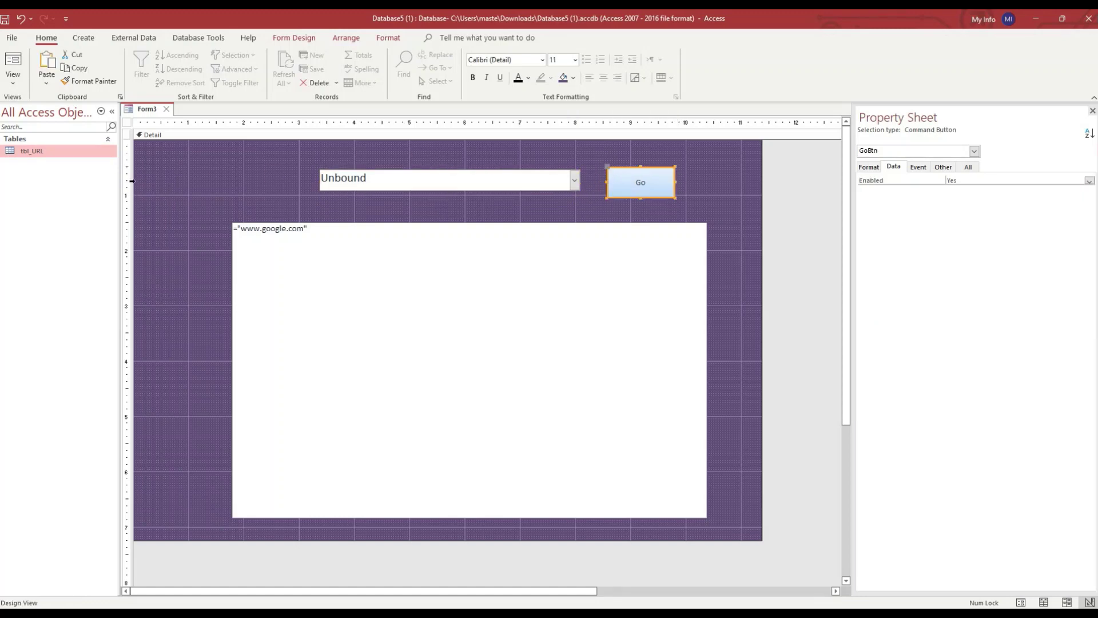
{"action": "left_click", "coordinate": [13, 80]}
{"action": "left_click", "coordinate": [34, 105]}
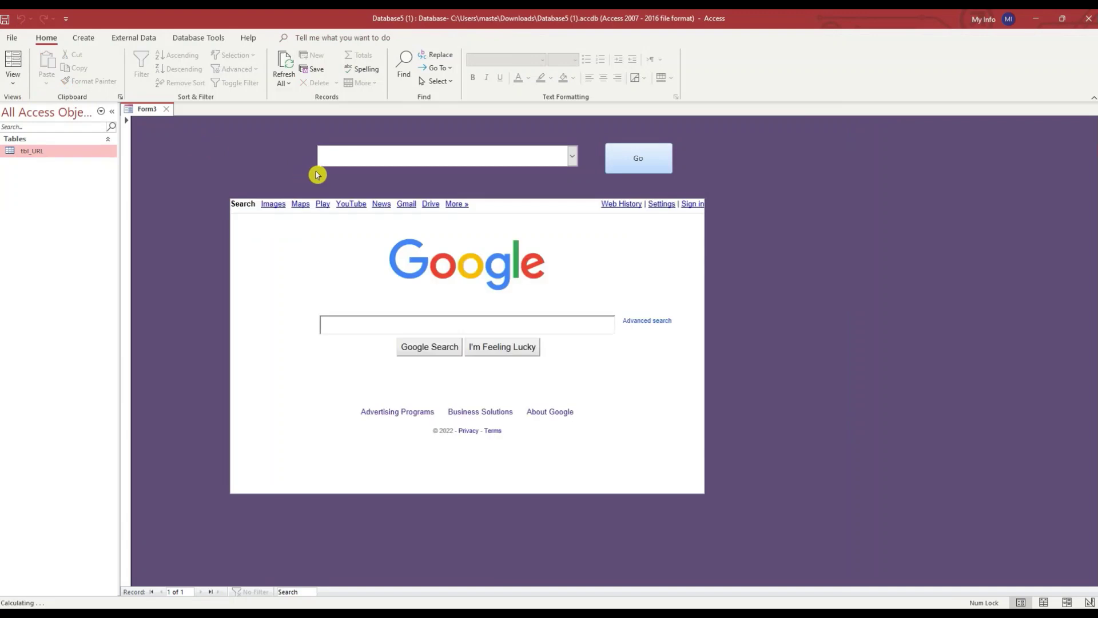
{"action": "left_click", "coordinate": [573, 159]}
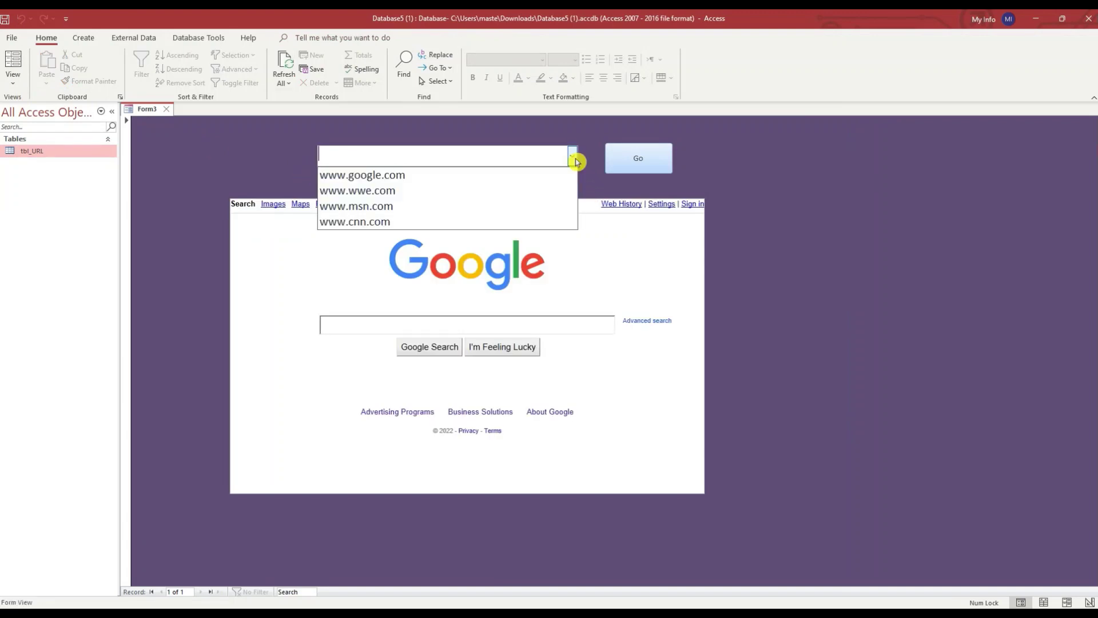
{"action": "left_click", "coordinate": [439, 221]}
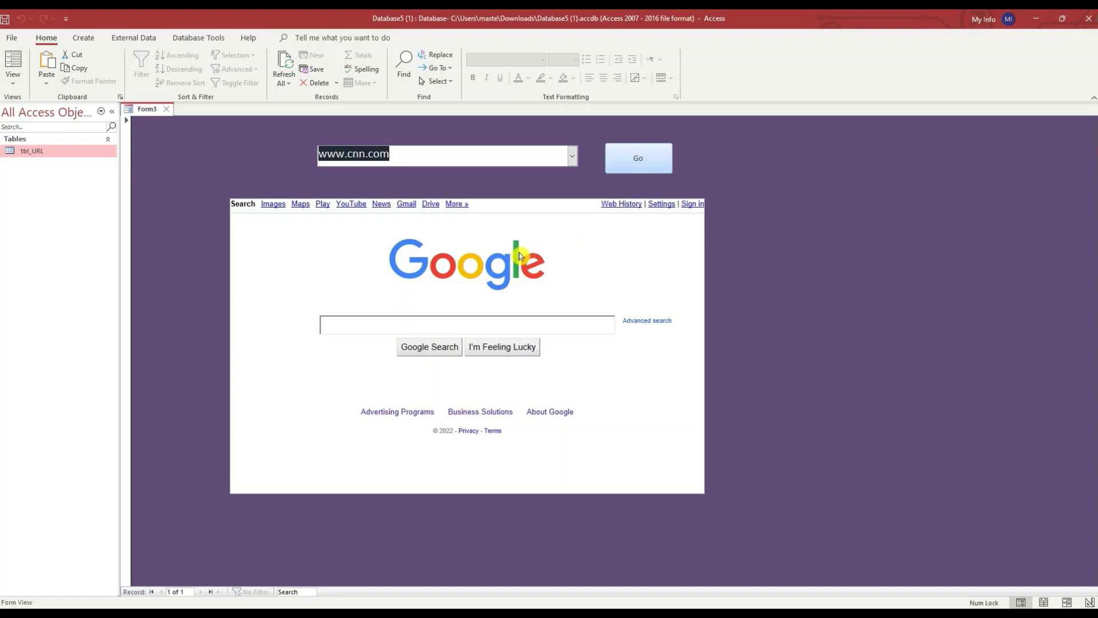
{"action": "left_click", "coordinate": [633, 172]}
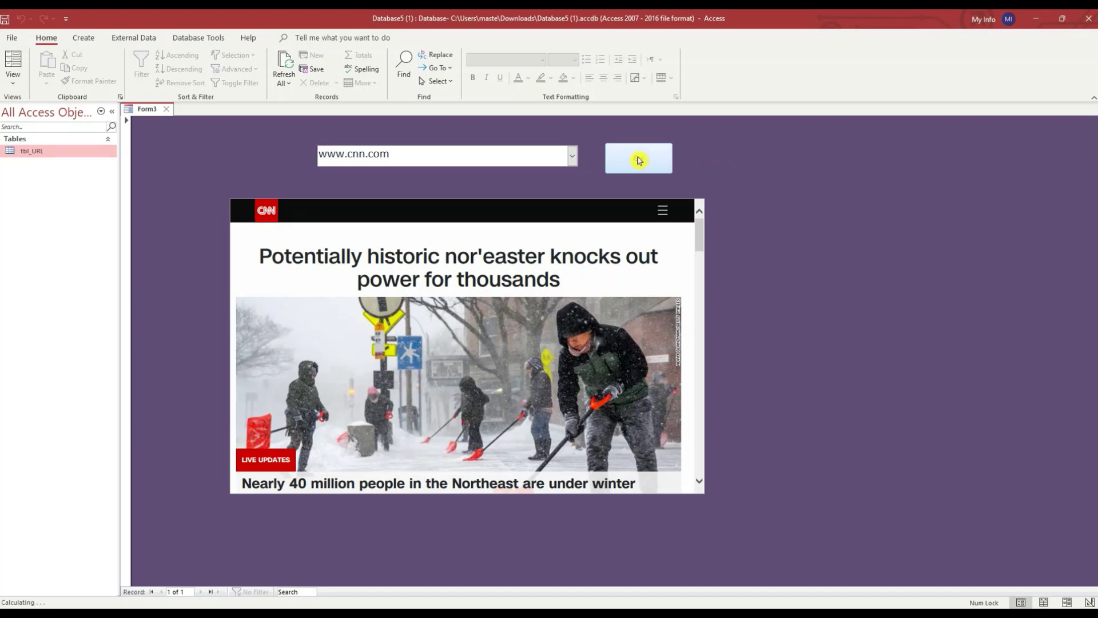
{"action": "left_click", "coordinate": [573, 160]}
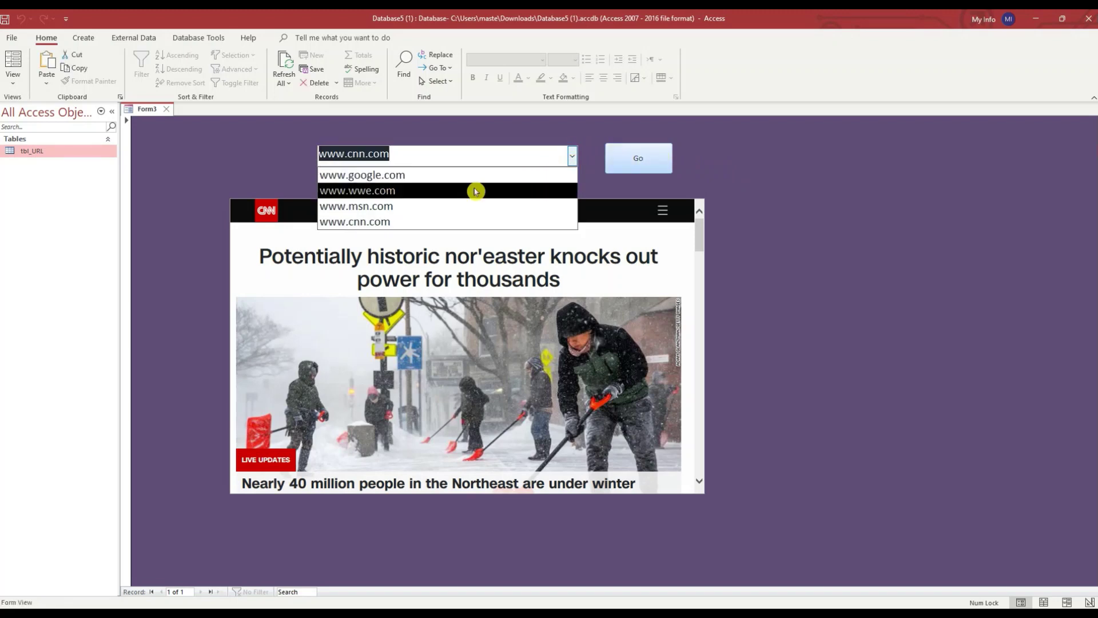
{"action": "left_click", "coordinate": [472, 191]}
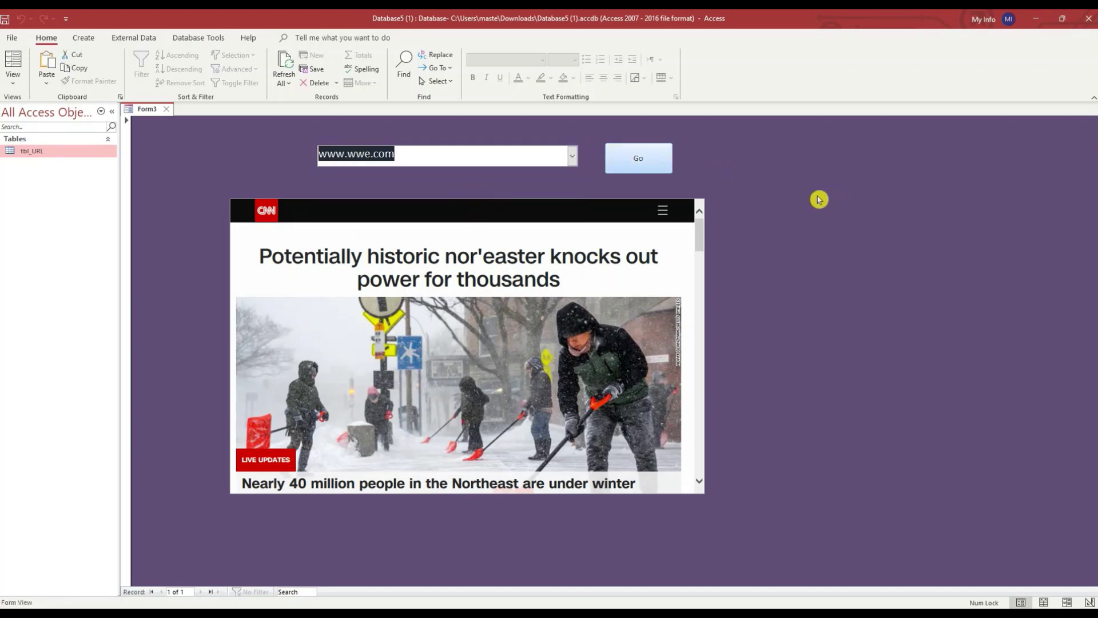
{"action": "left_click", "coordinate": [675, 161]}
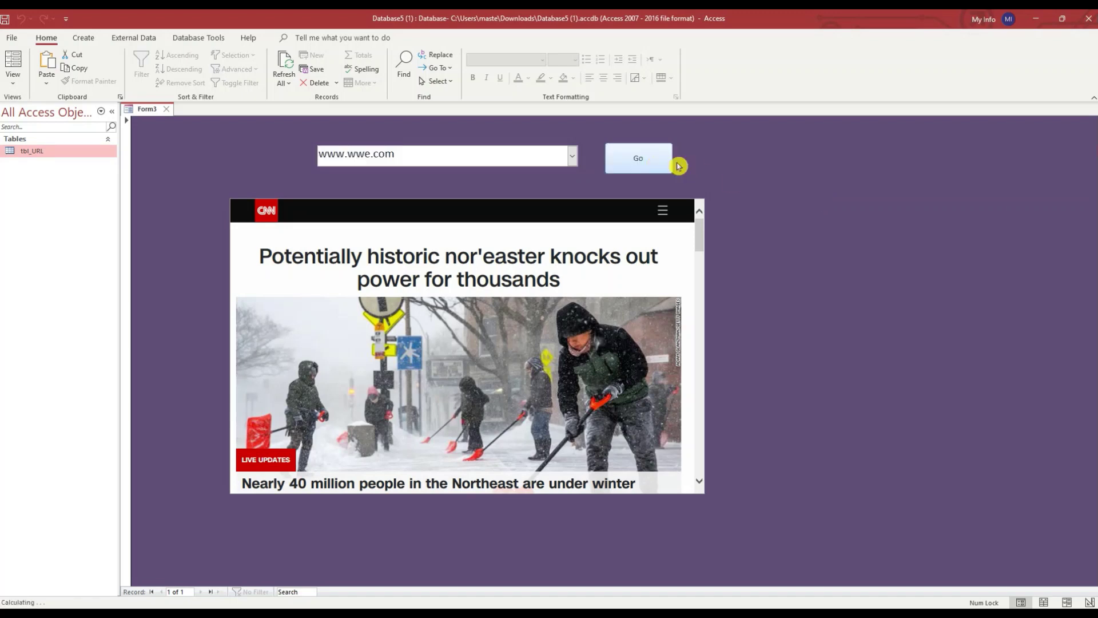